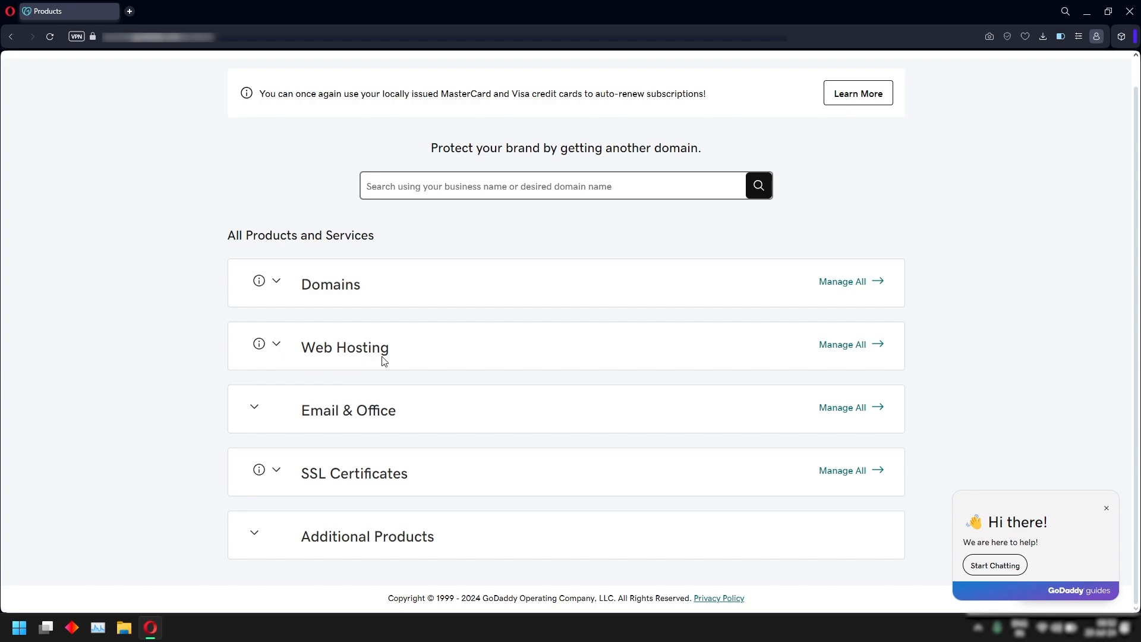
# Set up Web Hosting Starter as a new site in Asia - Singapore, skipping WordPress.
pyautogui.click(277, 352)
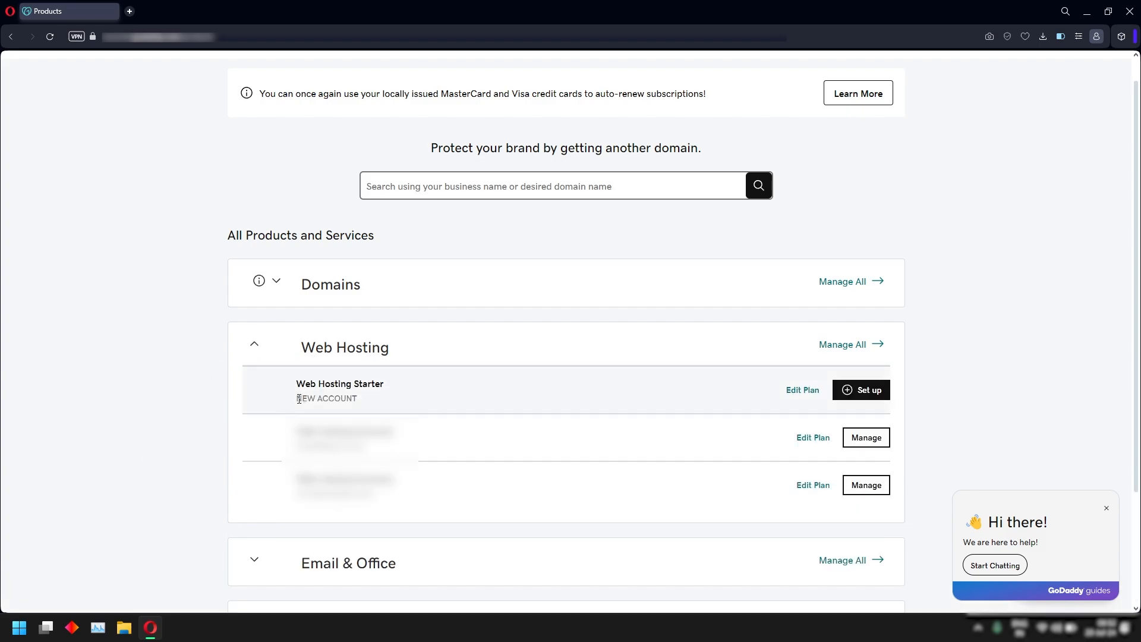
pyautogui.click(857, 397)
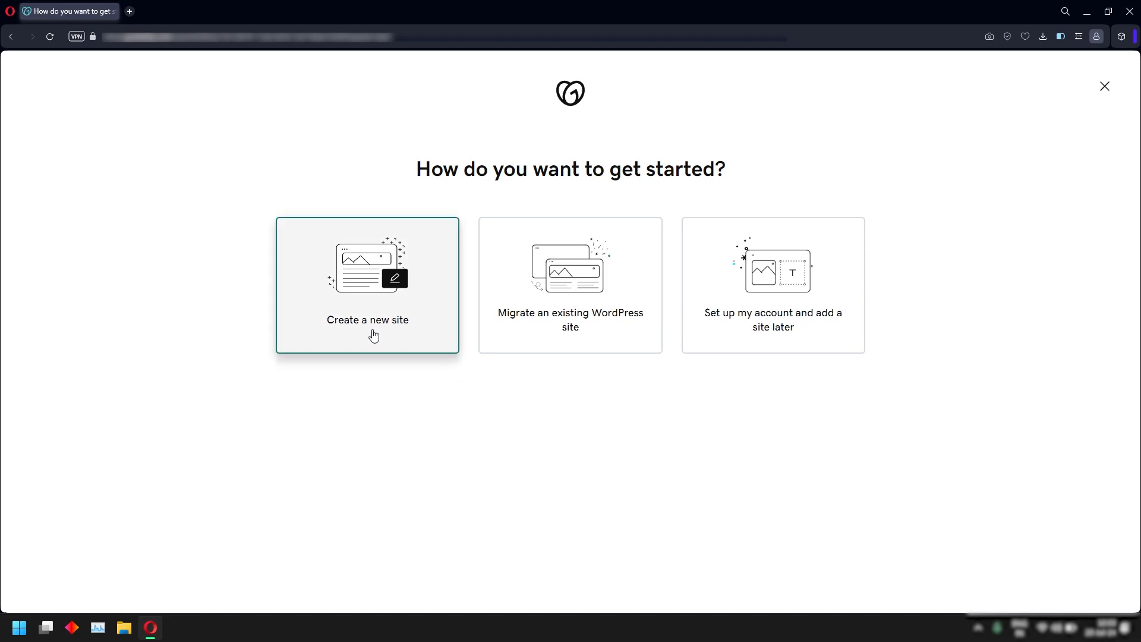
pyautogui.click(373, 336)
pyautogui.click(316, 330)
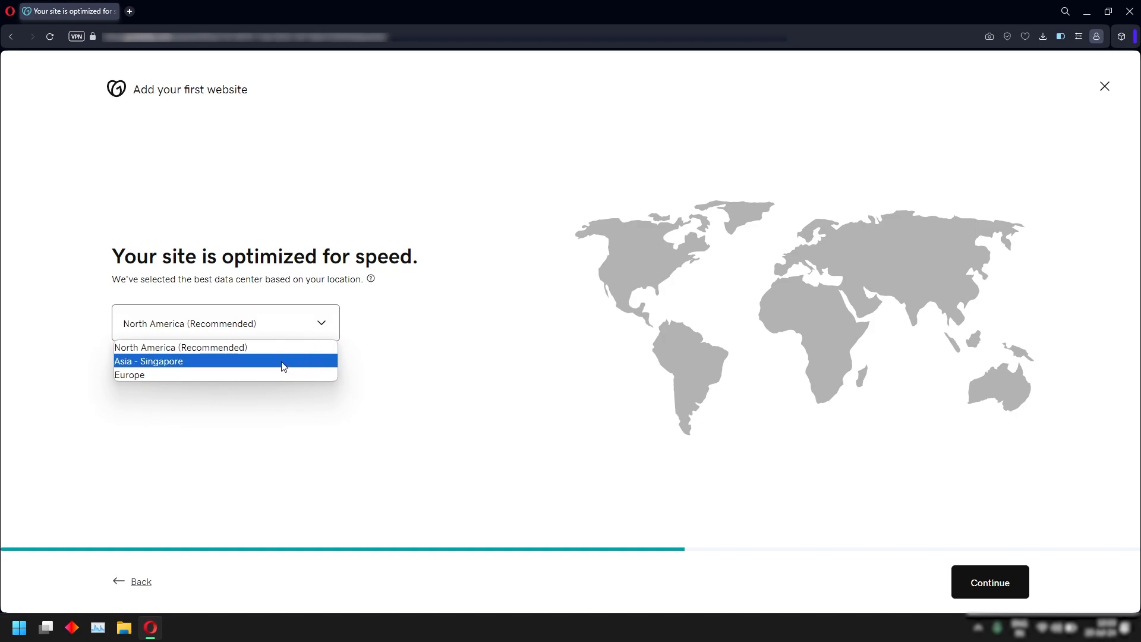
pyautogui.click(221, 362)
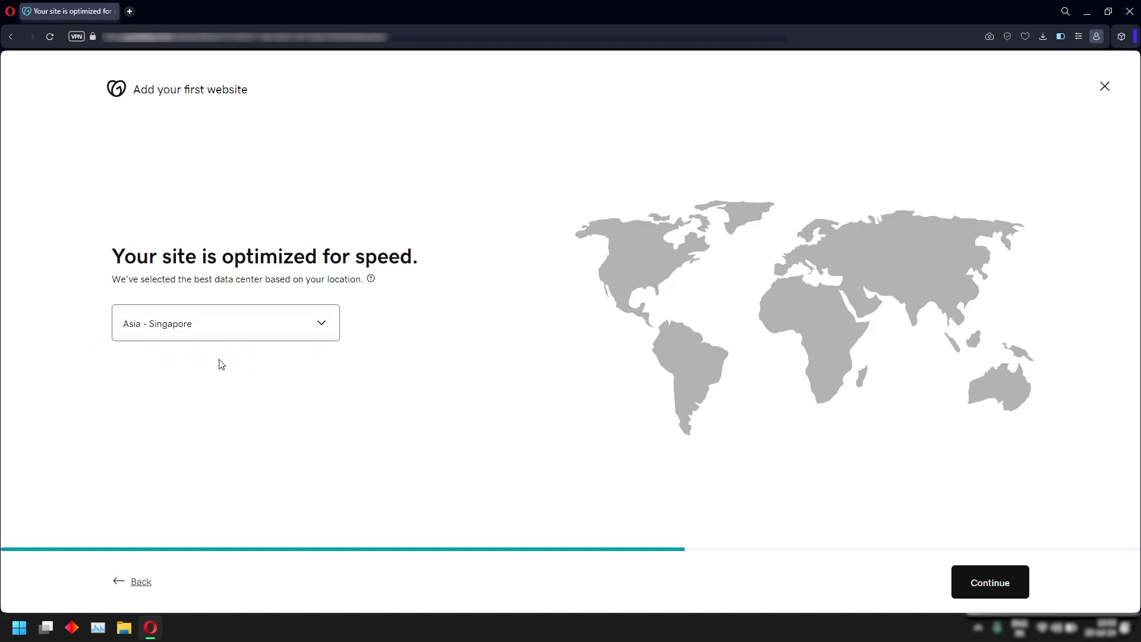
pyautogui.click(968, 592)
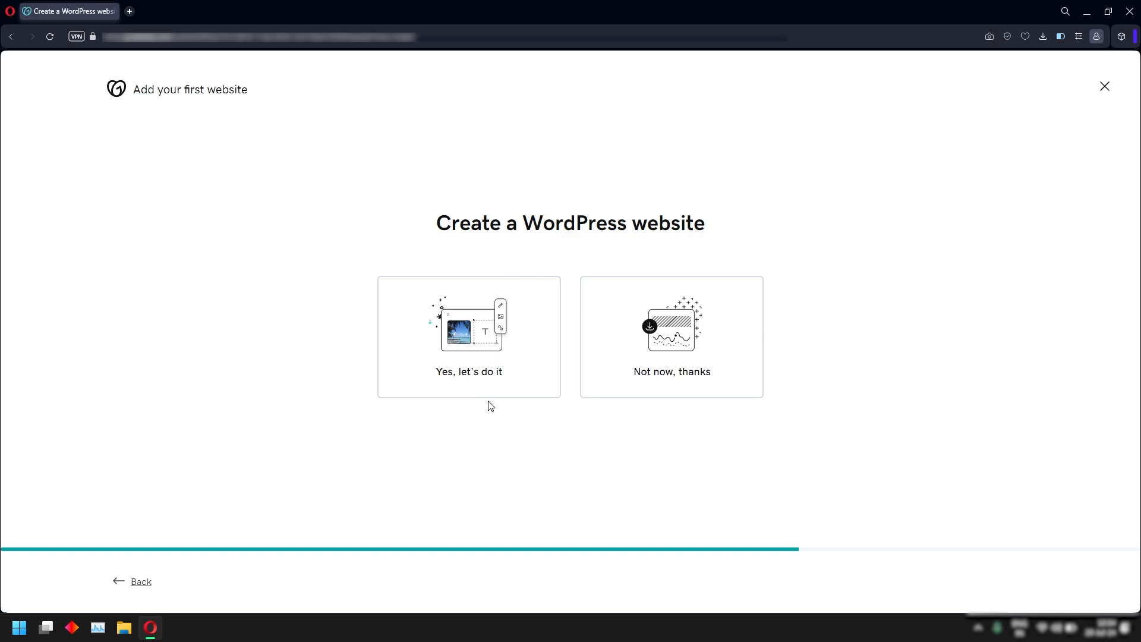
pyautogui.click(682, 376)
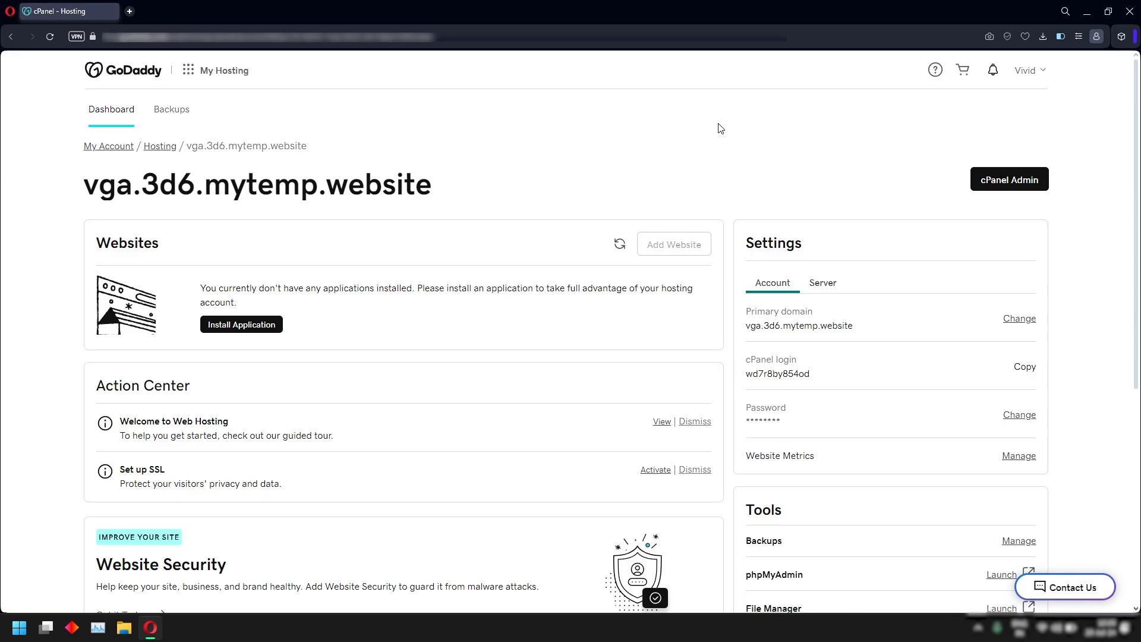
# Review the Server settings and the PHP 8.2 version options, leaving PHP unchanged.
pyautogui.click(822, 285)
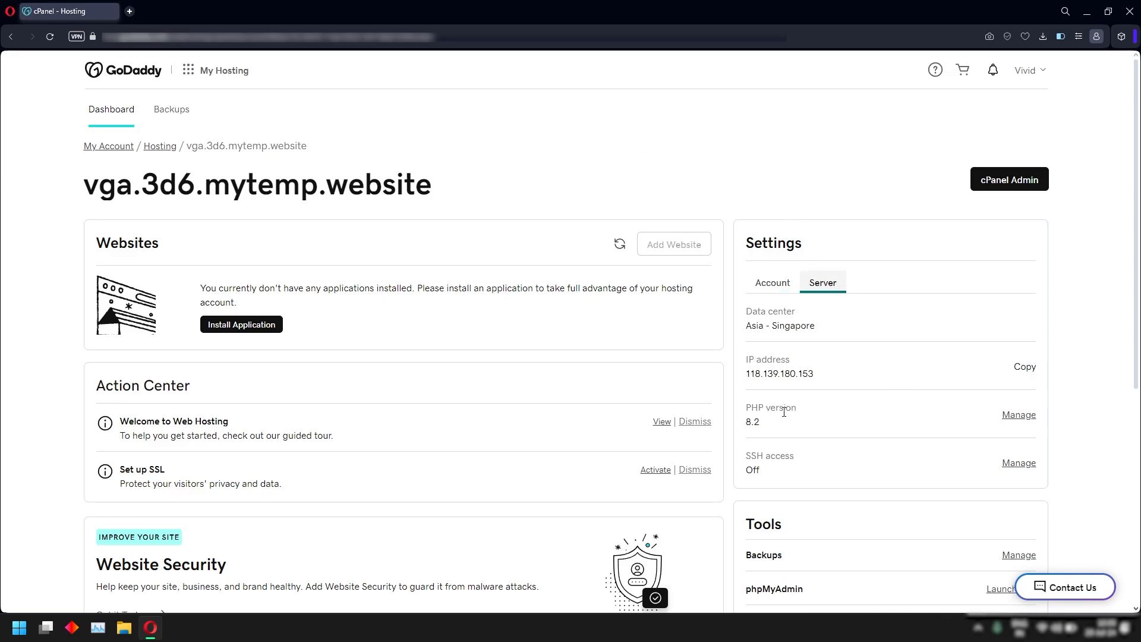
pyautogui.moveTo(745, 409); pyautogui.dragTo(812, 410)
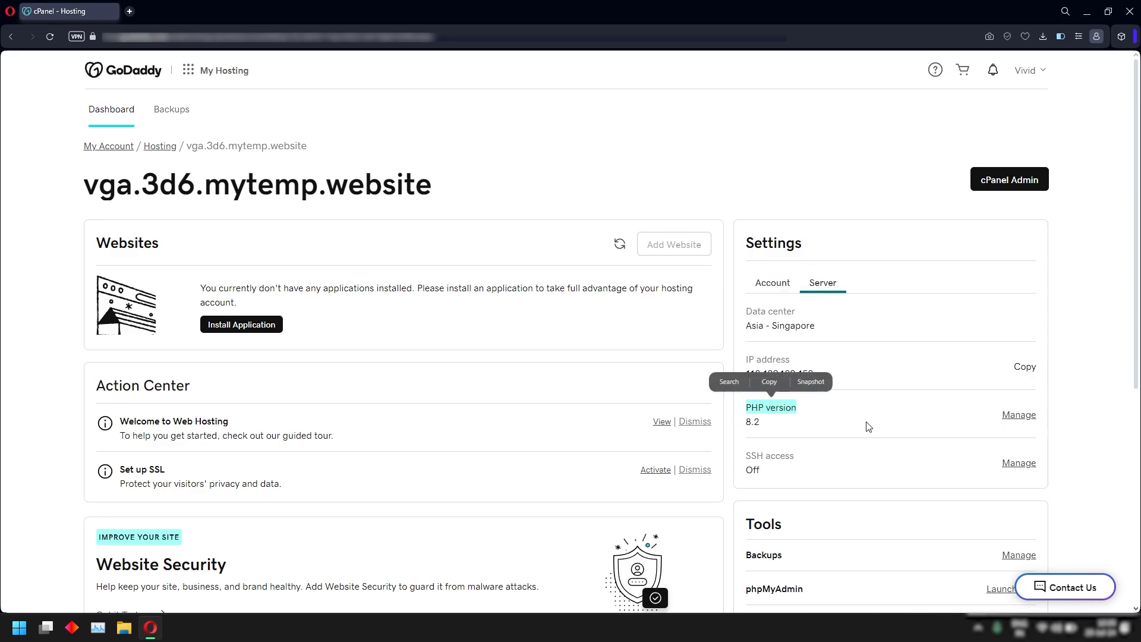
pyautogui.click(868, 419)
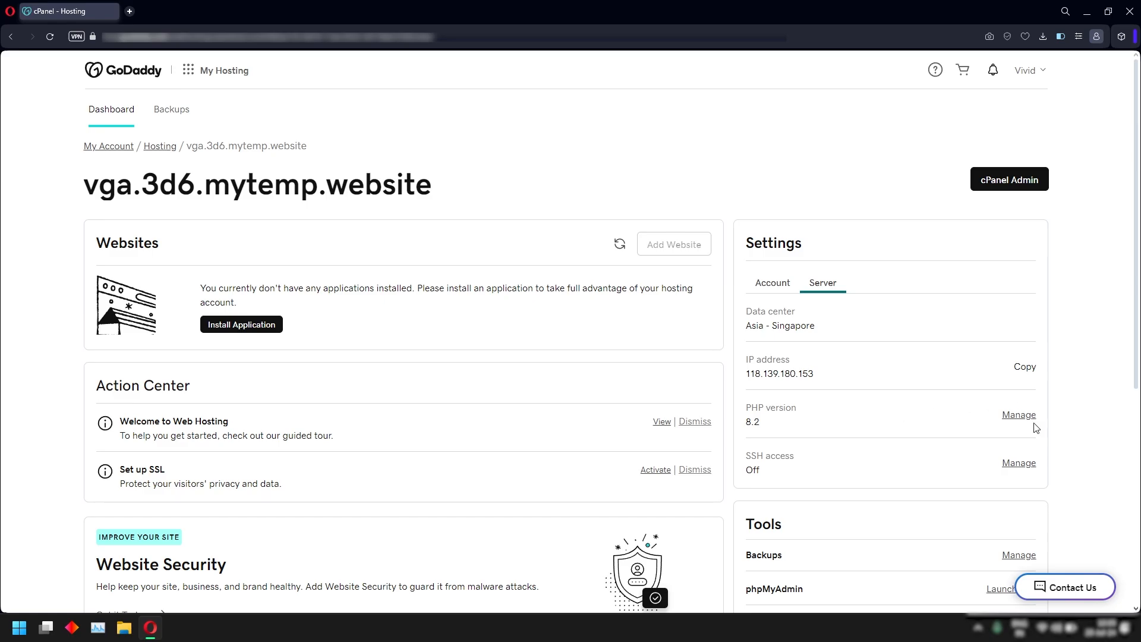
pyautogui.click(1019, 416)
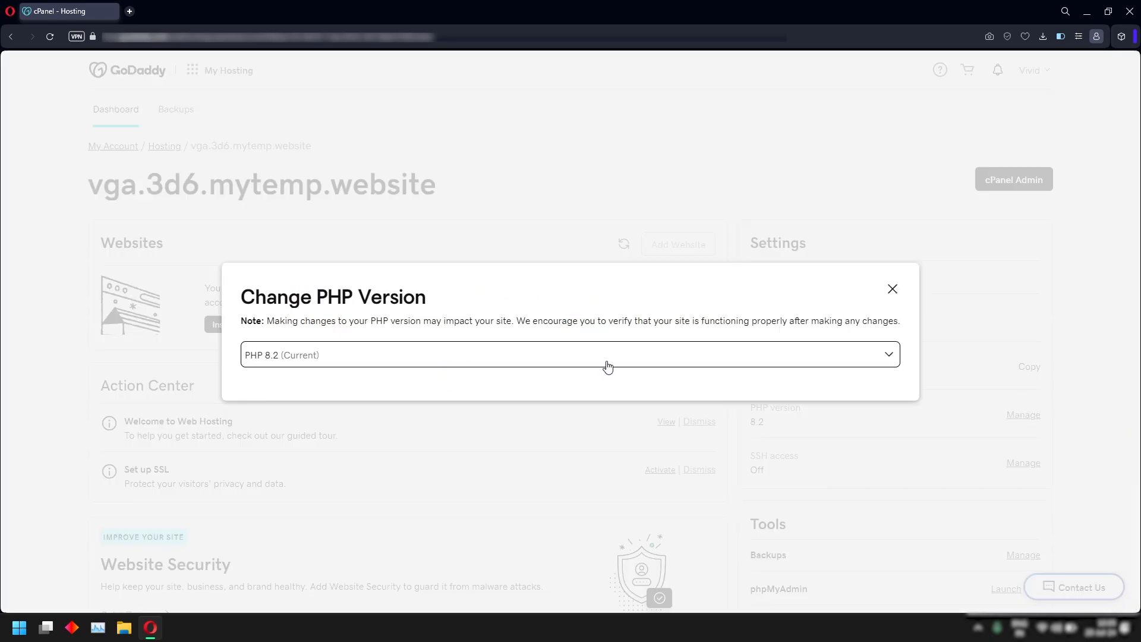
pyautogui.click(636, 361)
pyautogui.scroll(-2, 437, 243)
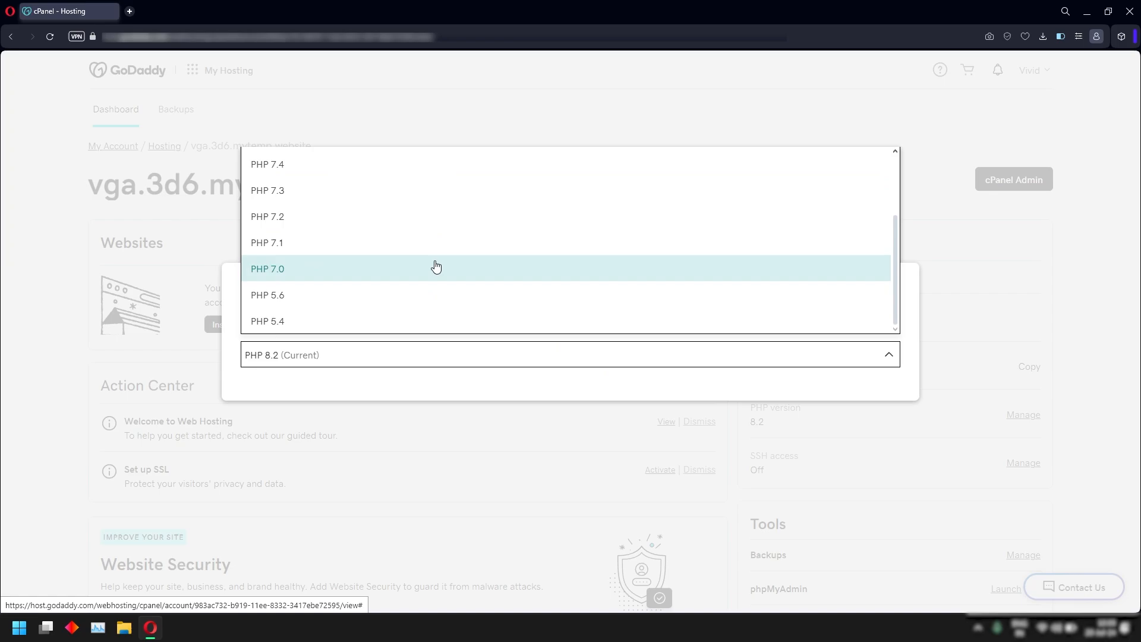
pyautogui.scroll(2, 435, 272)
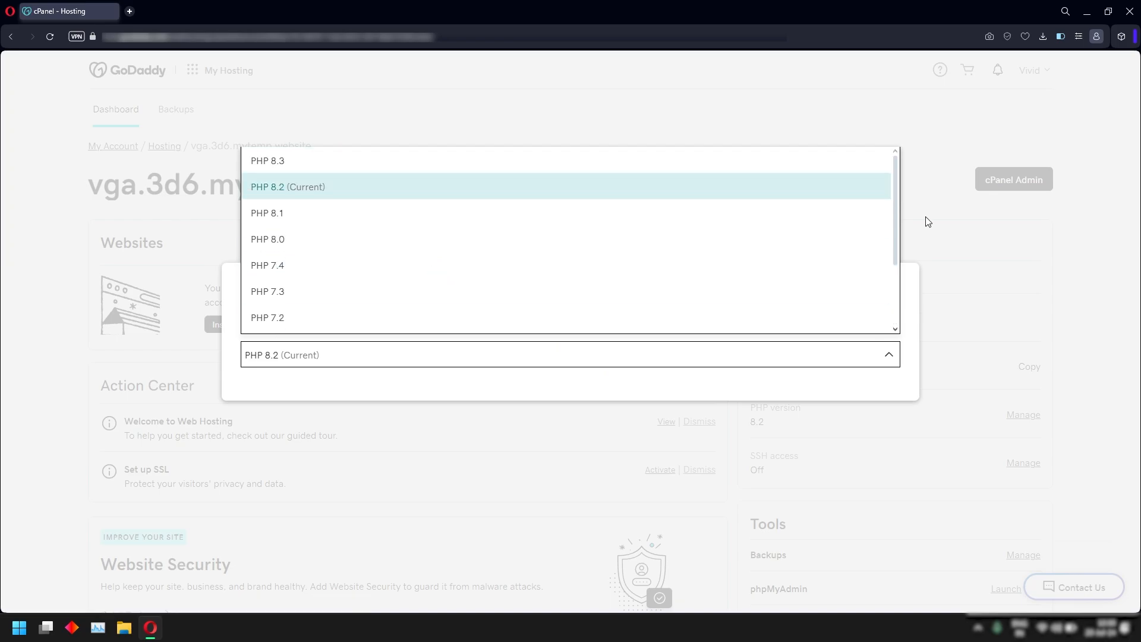
pyautogui.click(928, 221)
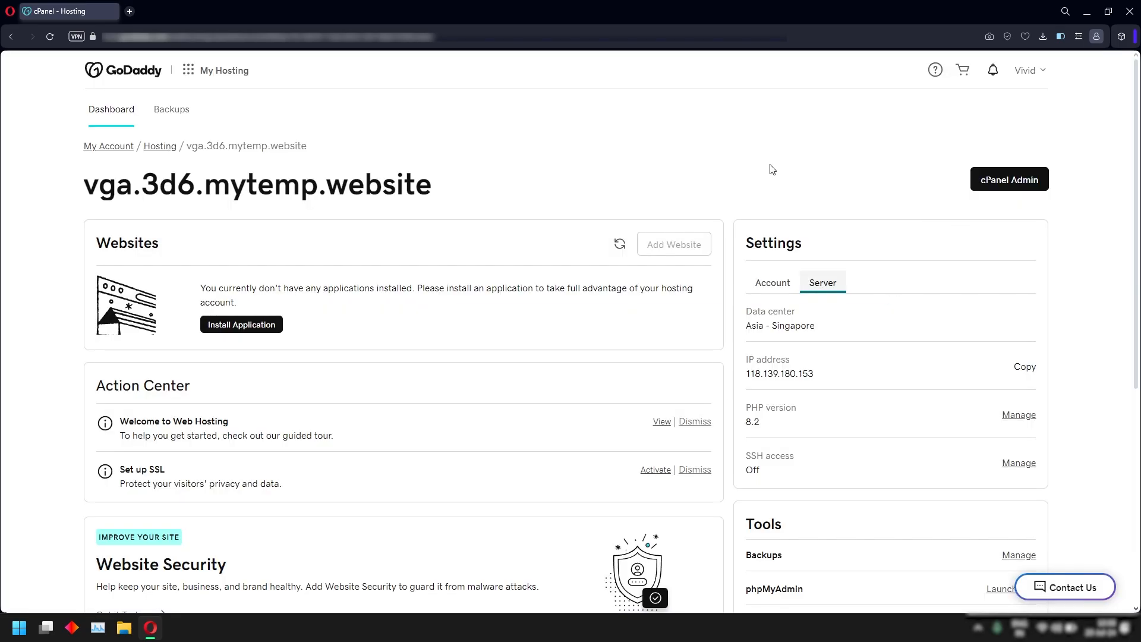
# Replace the temporary primary domain with posterspanda.com in the Account settings.
pyautogui.click(776, 290)
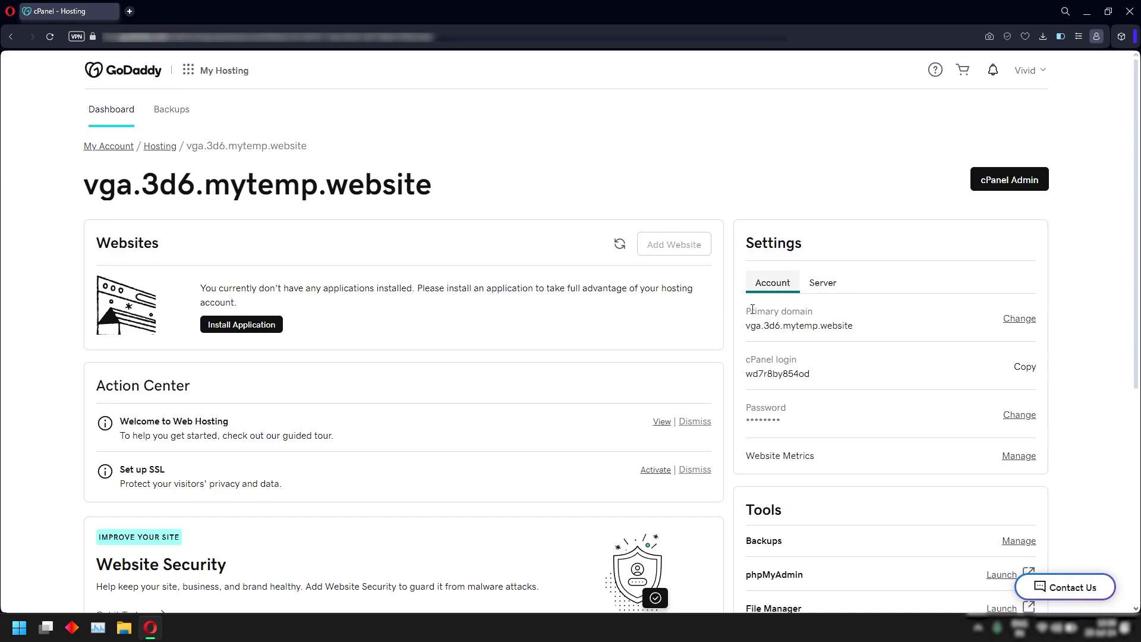
pyautogui.click(1029, 321)
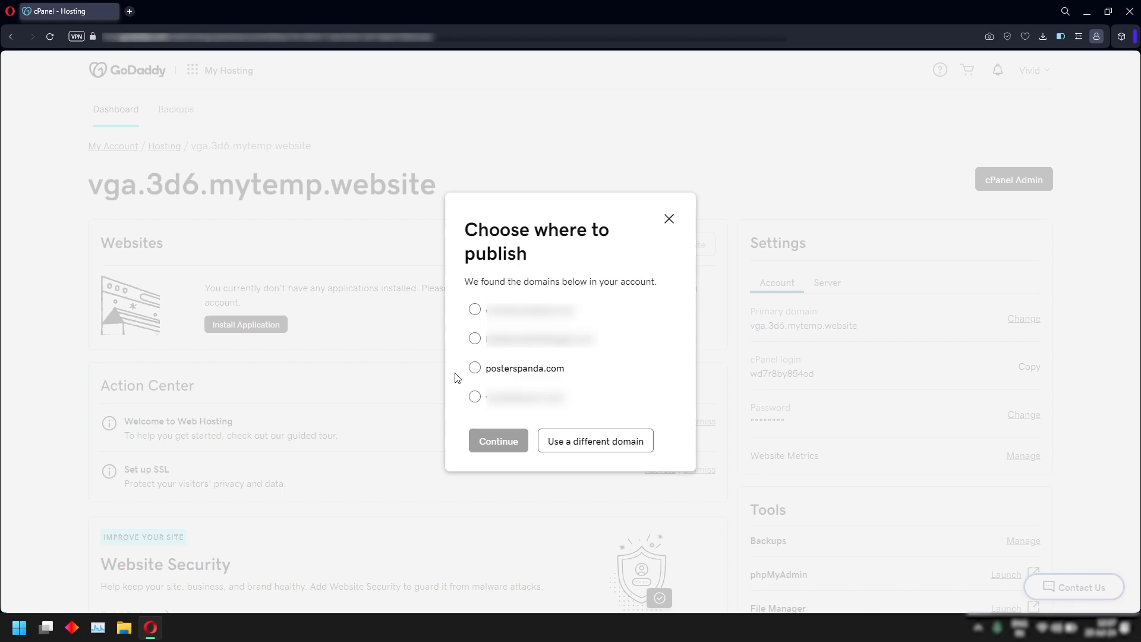
pyautogui.click(475, 370)
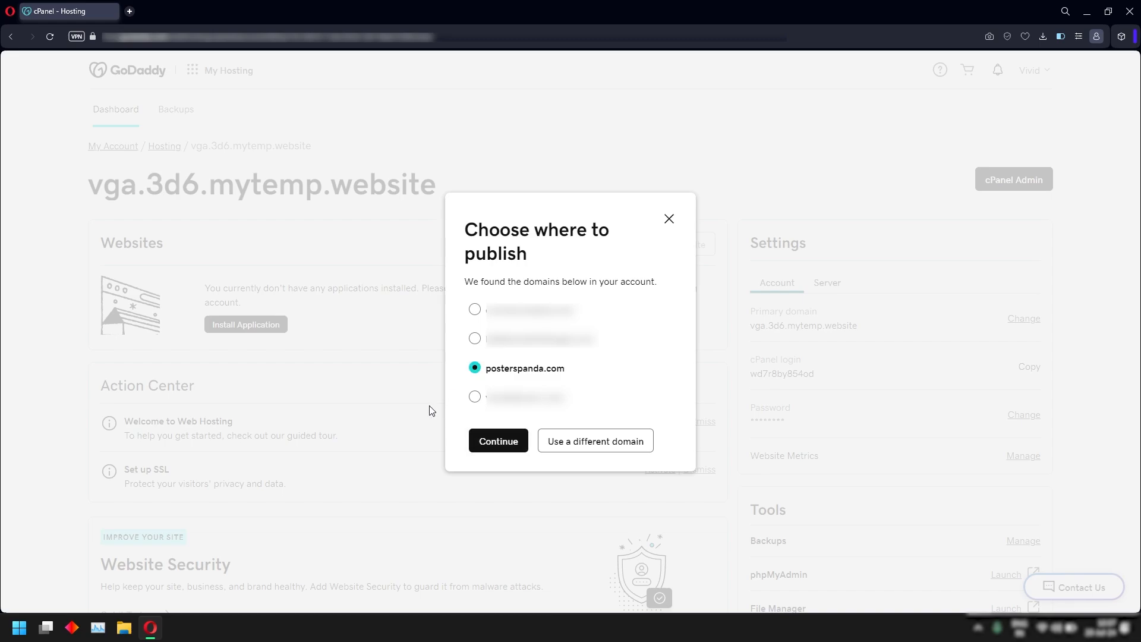
pyautogui.click(485, 443)
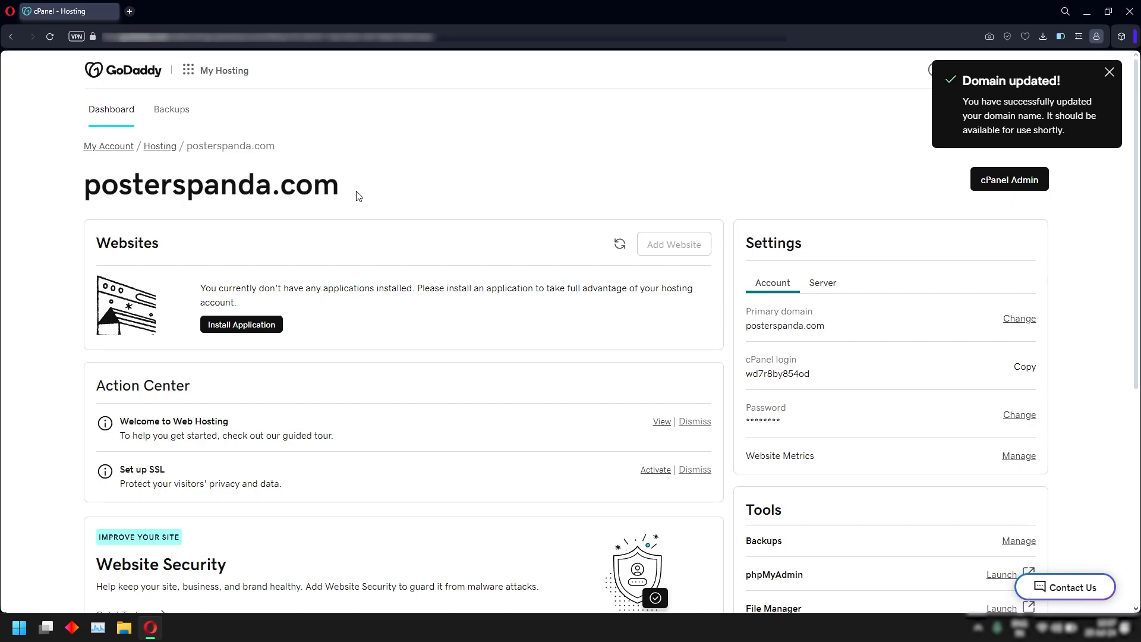
# Load posterspanda.com in a private Opera window, then return to GoDaddy.
pyautogui.hotkey('ctrl', 'shift', 'n')
pyautogui.write('pos')
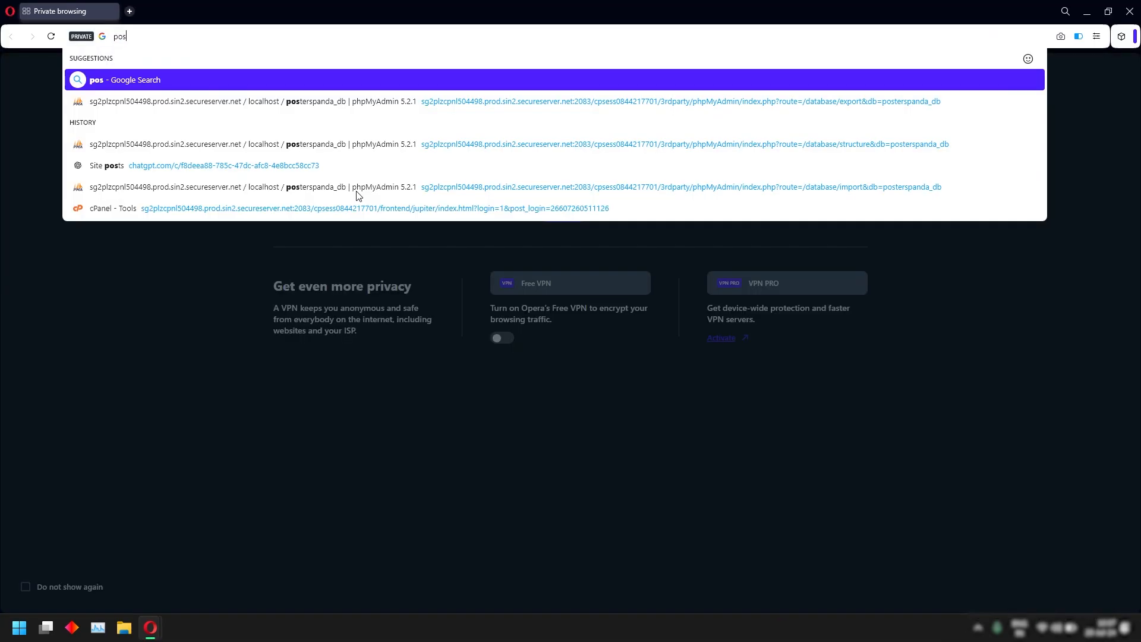
pyautogui.write('terspanda.com')
pyautogui.press('Return')
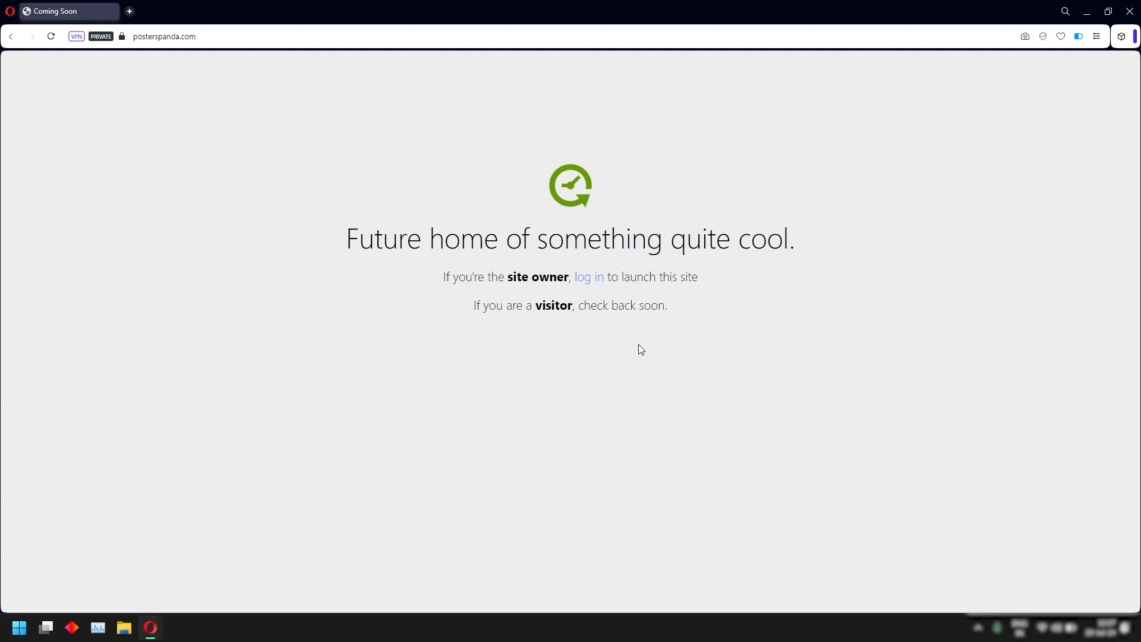
pyautogui.hotkey('alt', 'Tab')
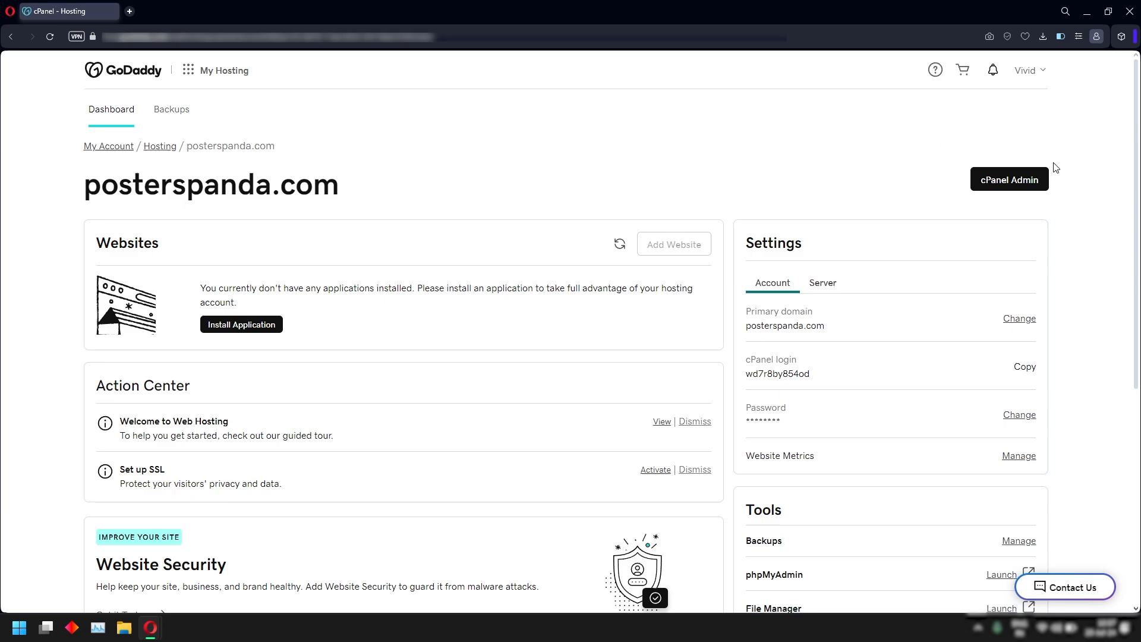
# Open cPanel, dismiss the analytics prompt, and launch File Manager in a new tab.
pyautogui.click(1025, 185)
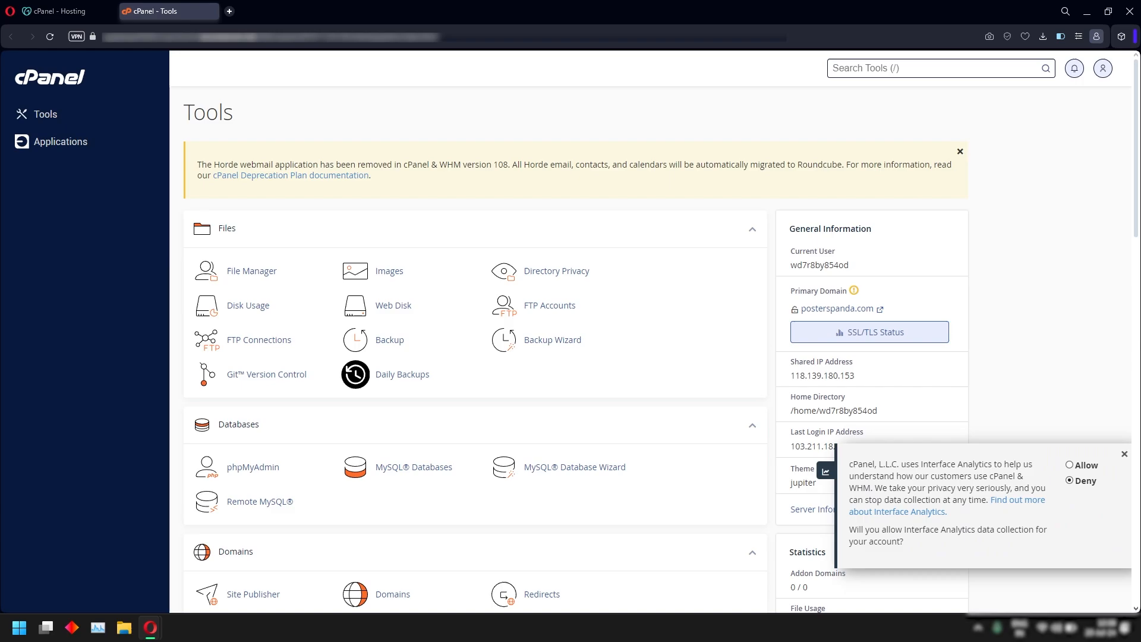
pyautogui.click(1125, 454)
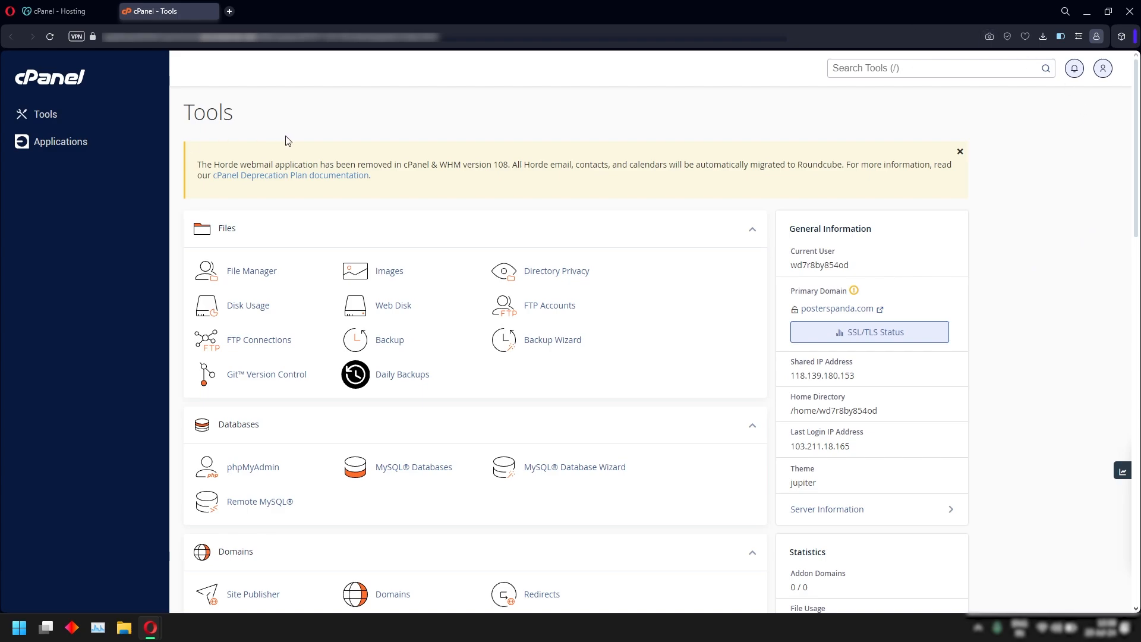
pyautogui.rightClick(250, 276)
pyautogui.click(270, 286)
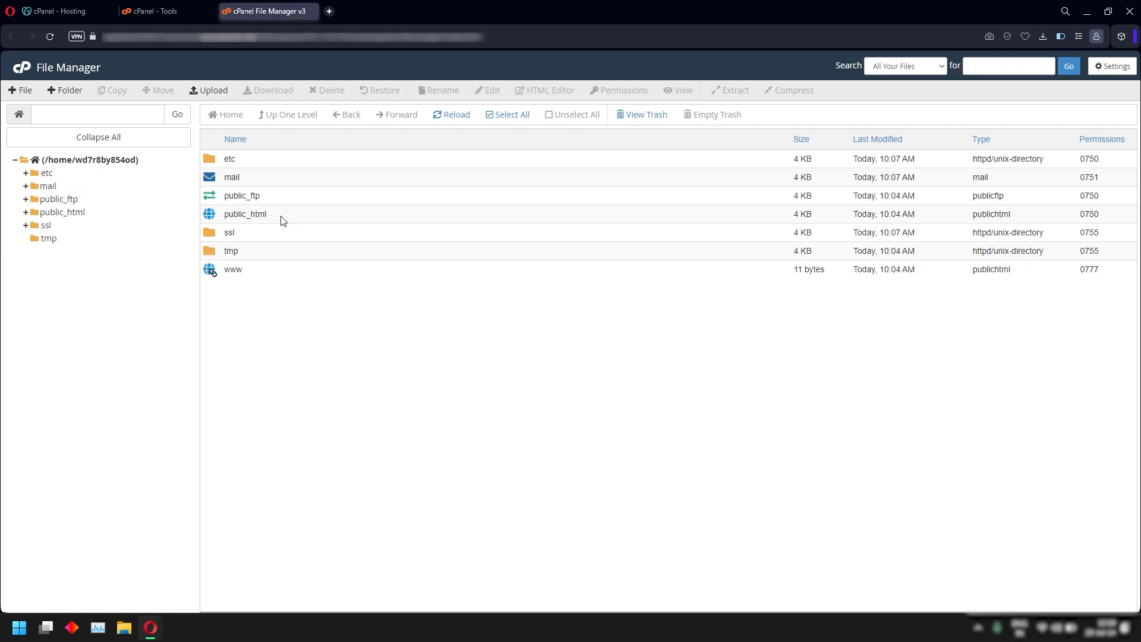
# In public_html, choose Edit on home.html.
pyautogui.doubleClick(300, 218)
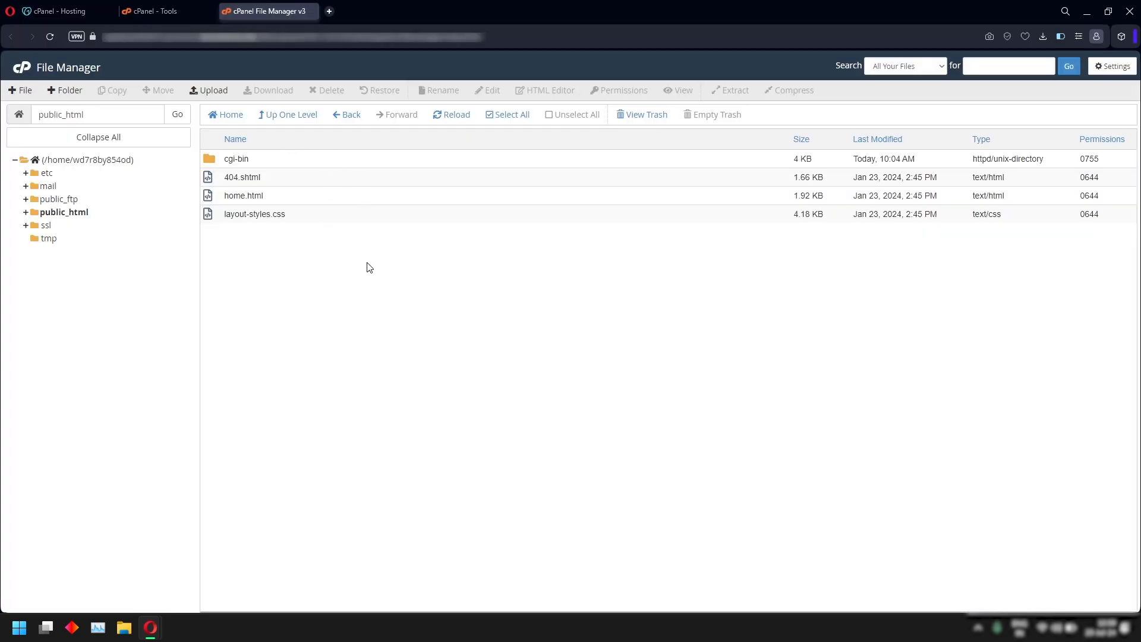
pyautogui.rightClick(298, 199)
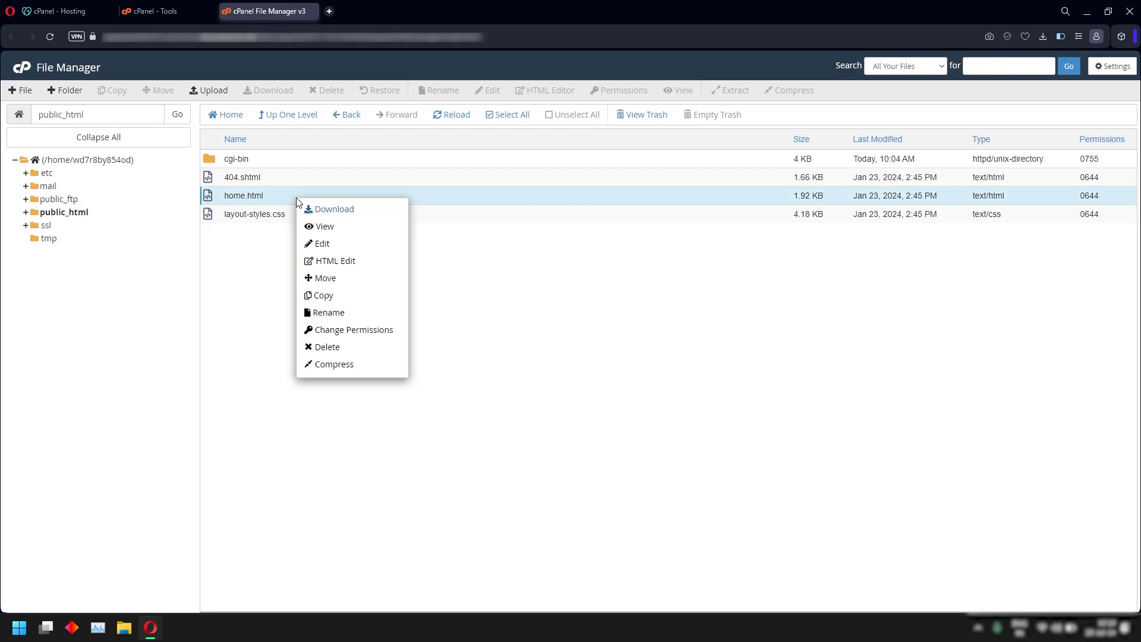
pyautogui.click(324, 246)
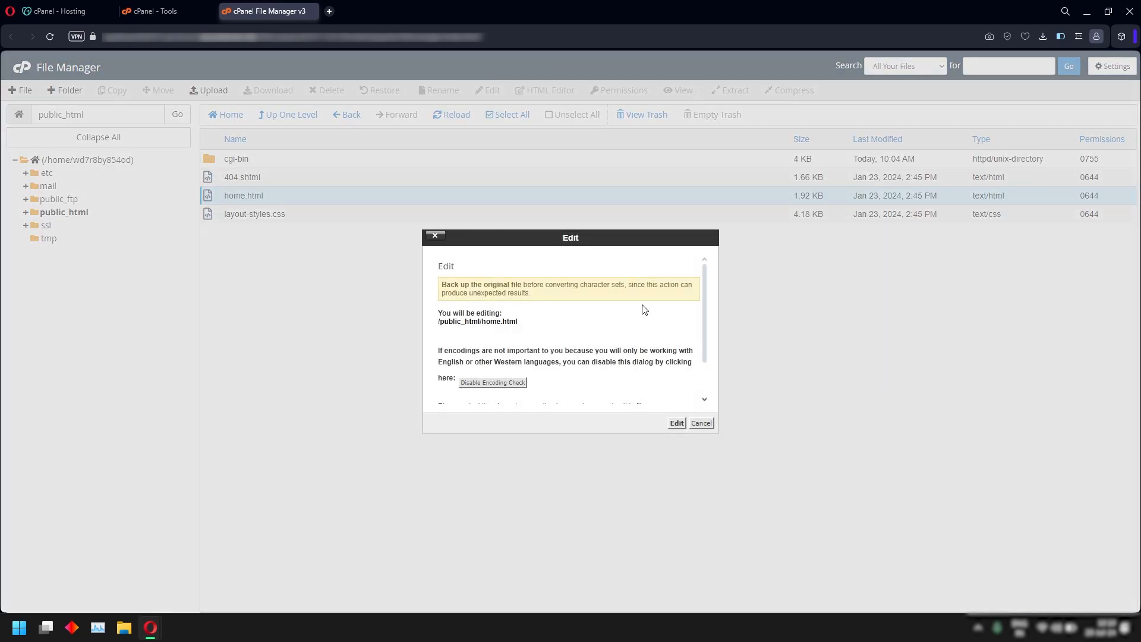
# Open home.html in the editor with the text size set to 18px.
pyautogui.click(677, 423)
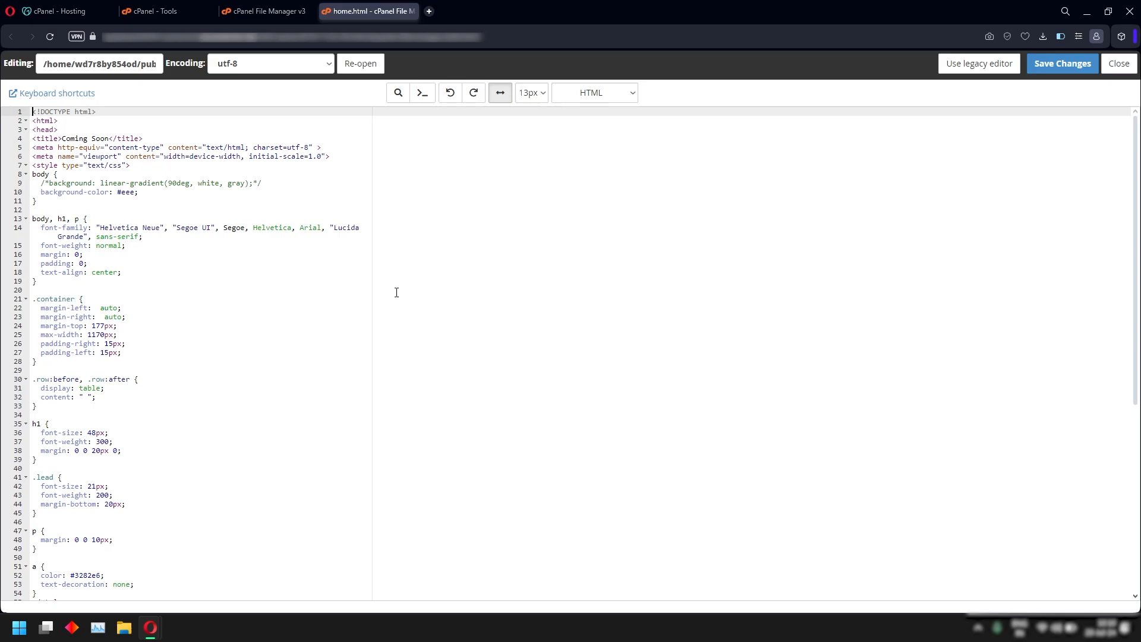
pyautogui.click(541, 96)
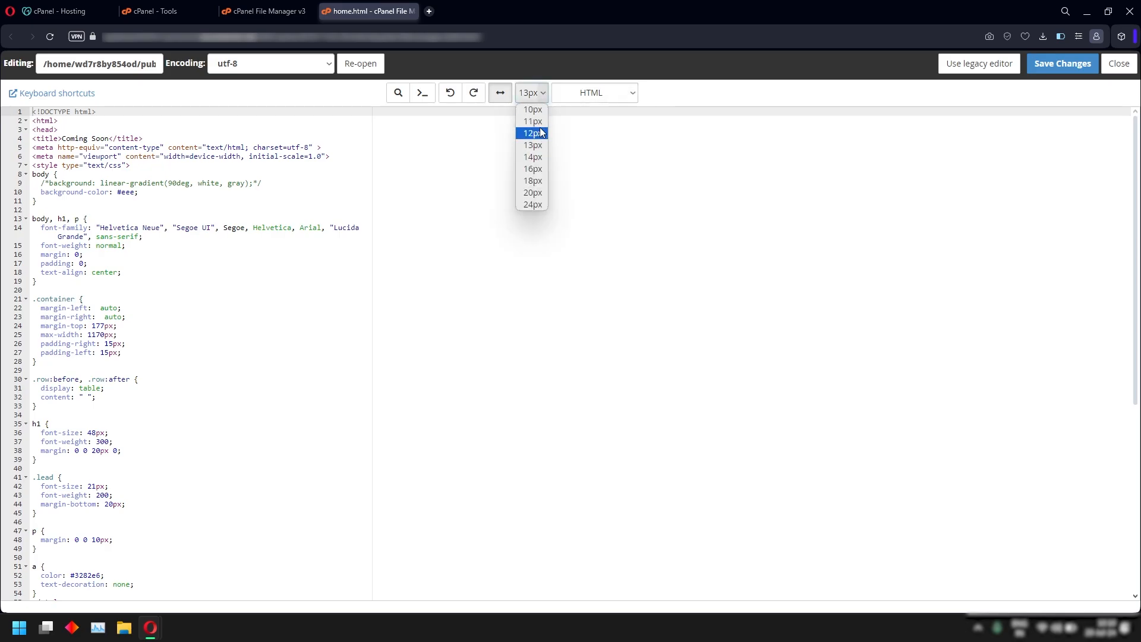
pyautogui.click(532, 183)
pyautogui.scroll(-12, 417, 363)
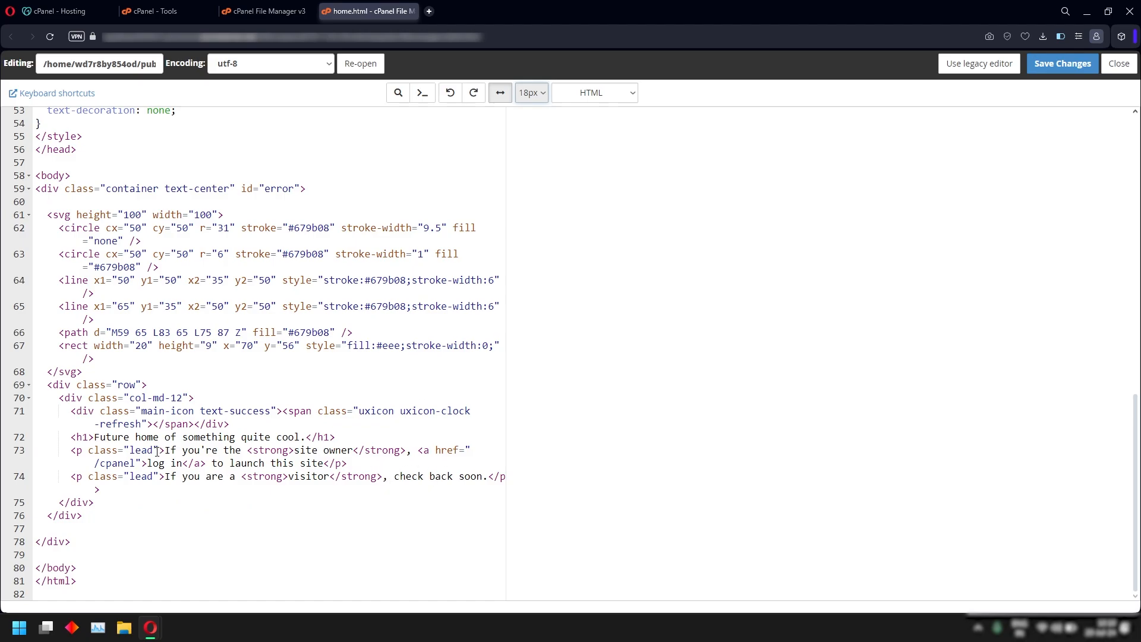
# Replace the line 72 heading with 'Welcome to Visuals by Varu Youtube Channel!' and save.
pyautogui.moveTo(93, 437); pyautogui.dragTo(307, 438)
pyautogui.write('Welcome to Visuals by Varu You')
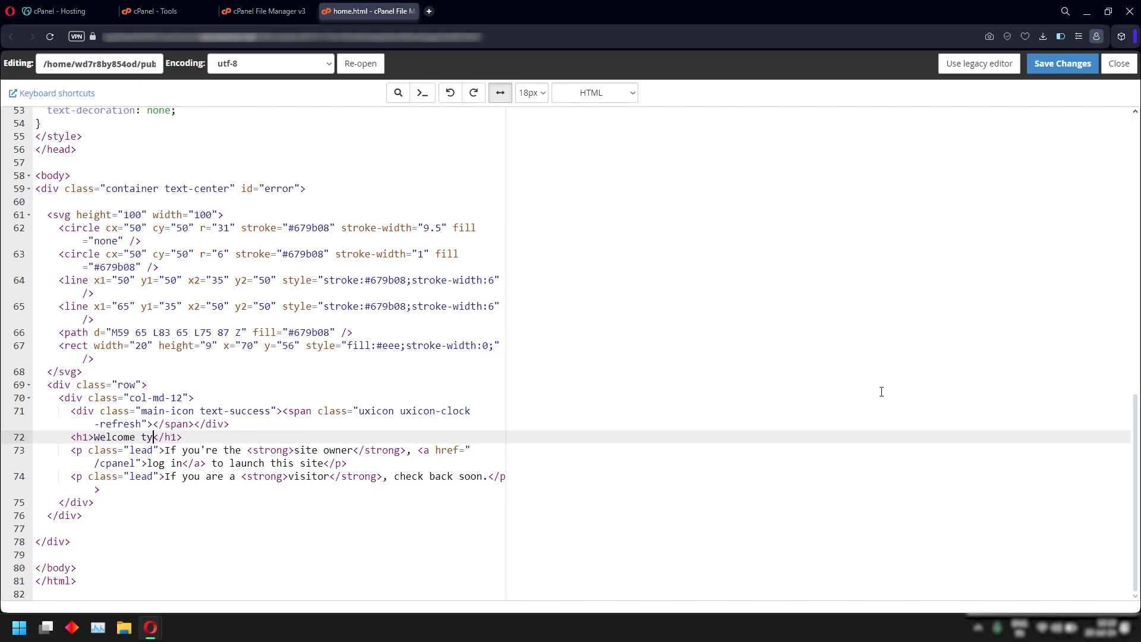
pyautogui.write('tube Channel!')
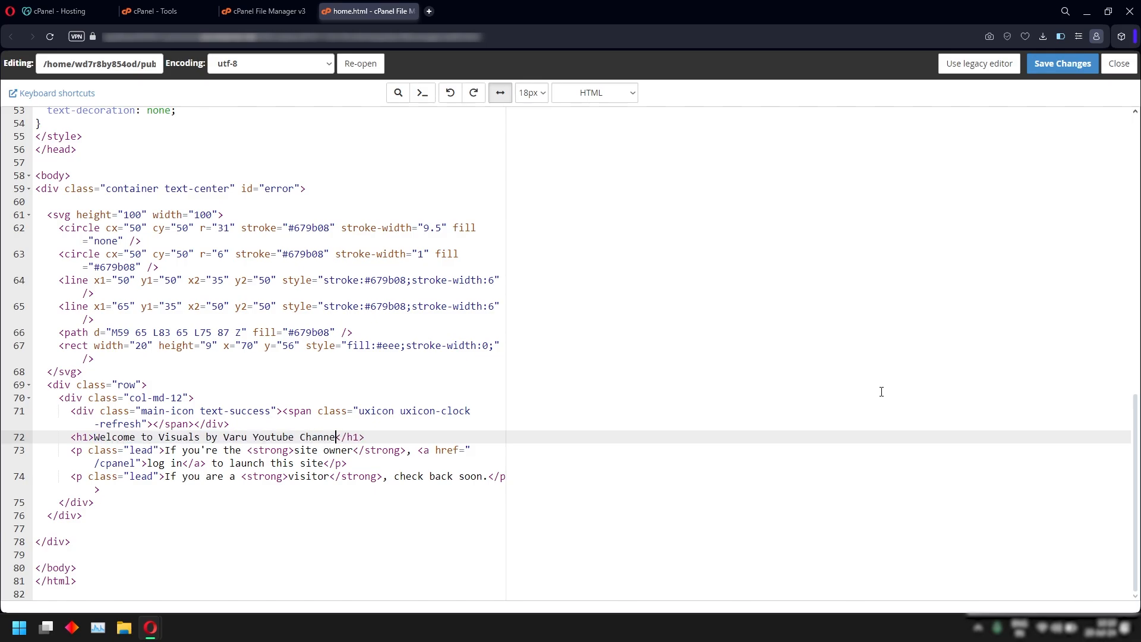
pyautogui.click(1063, 64)
pyautogui.hotkey('alt', 'Tab')
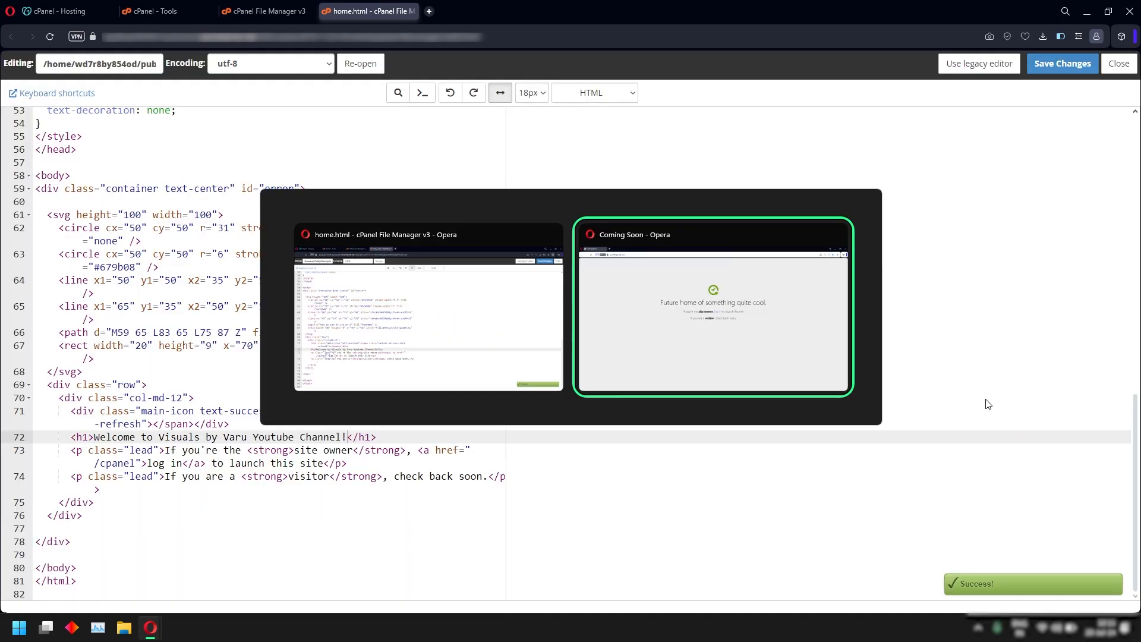
# Reload posterspanda.com in Opera to check the new welcome heading, then return to cPanel Tools.
pyautogui.rightClick(127, 148)
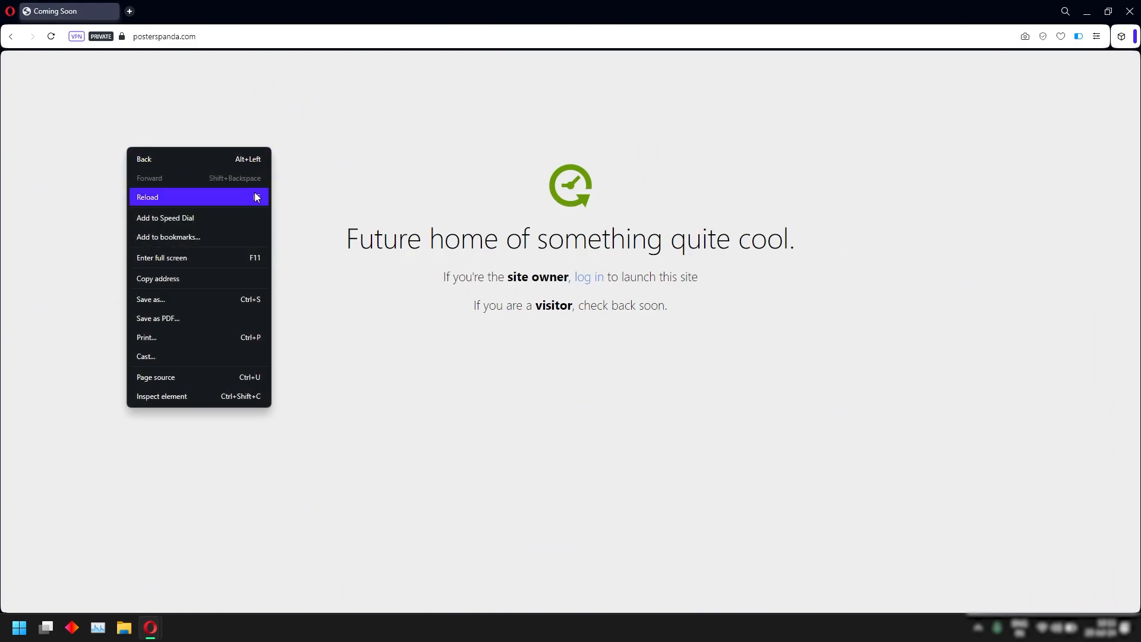
pyautogui.click(181, 197)
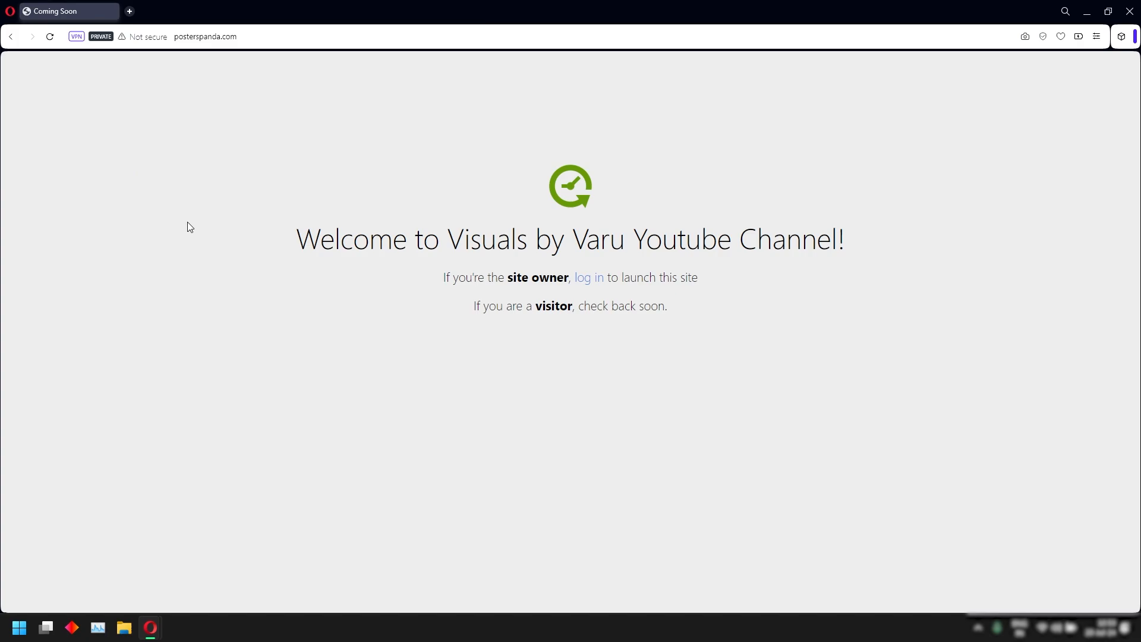
pyautogui.moveTo(287, 245); pyautogui.dragTo(925, 223)
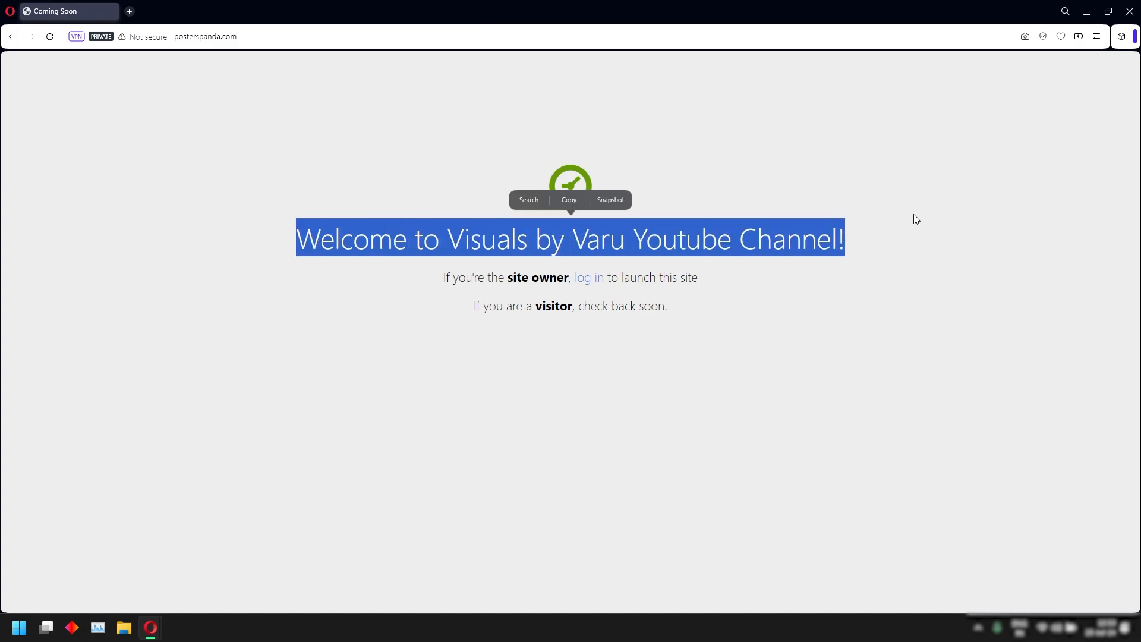
pyautogui.hotkey('alt', 'Tab')
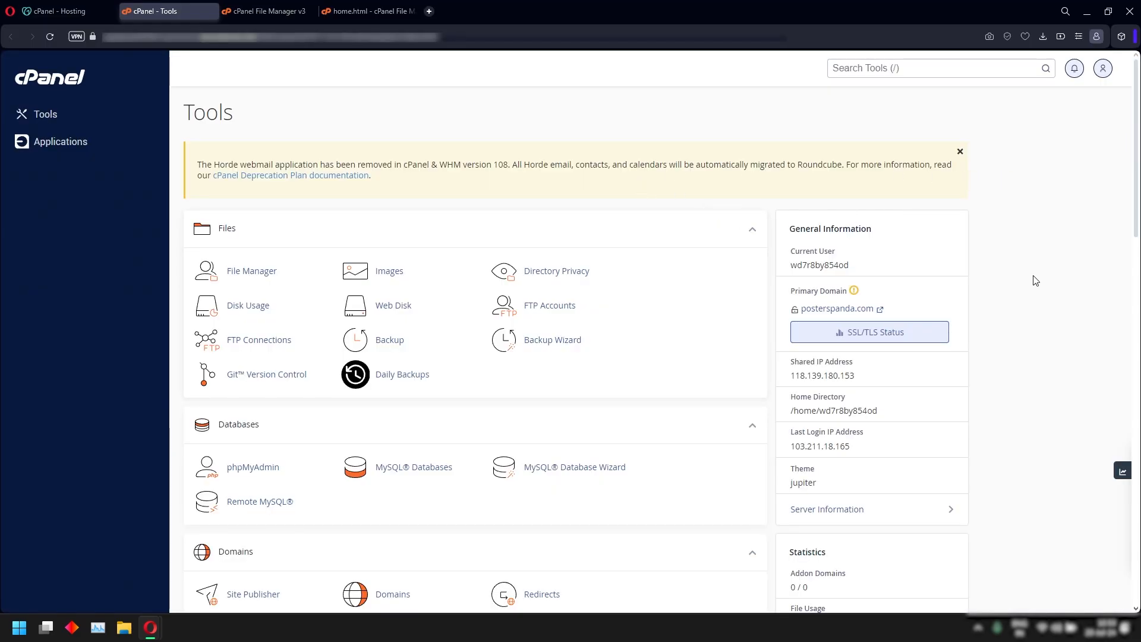
# Open Installatron, search for WordPress, and start its installation.
pyautogui.click(41, 150)
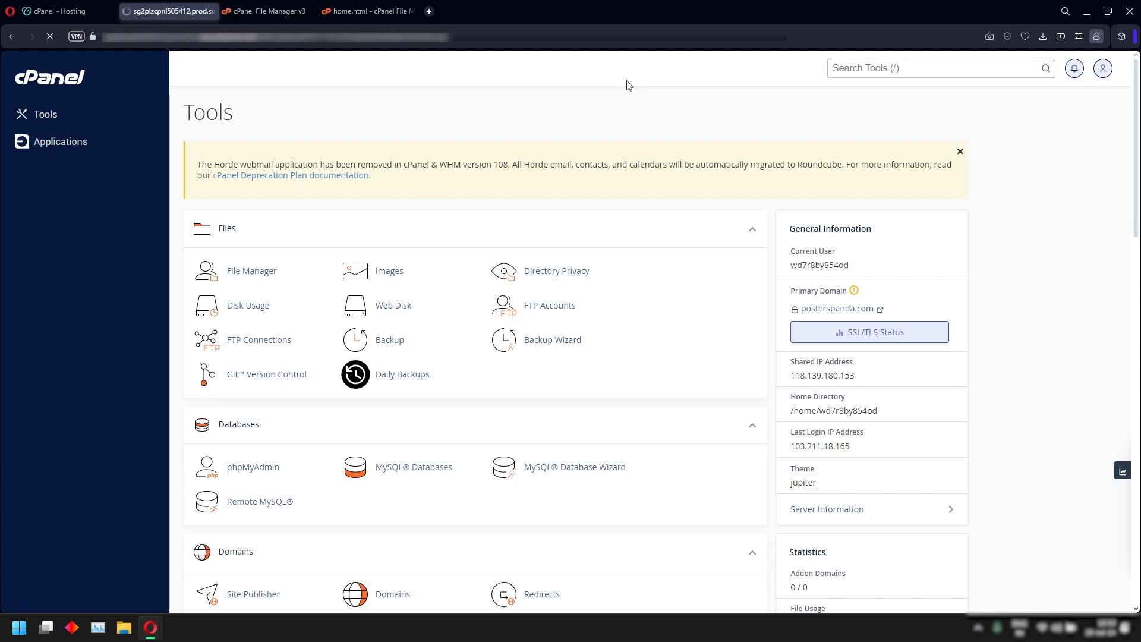
pyautogui.click(786, 179)
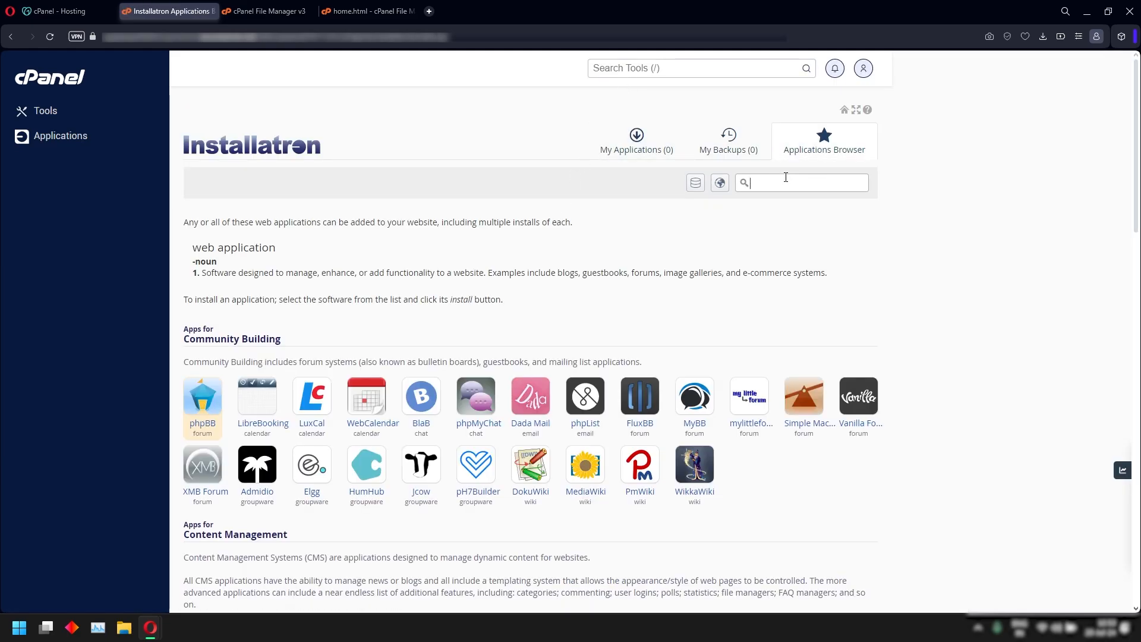
pyautogui.write('Worx')
pyautogui.write('Press')
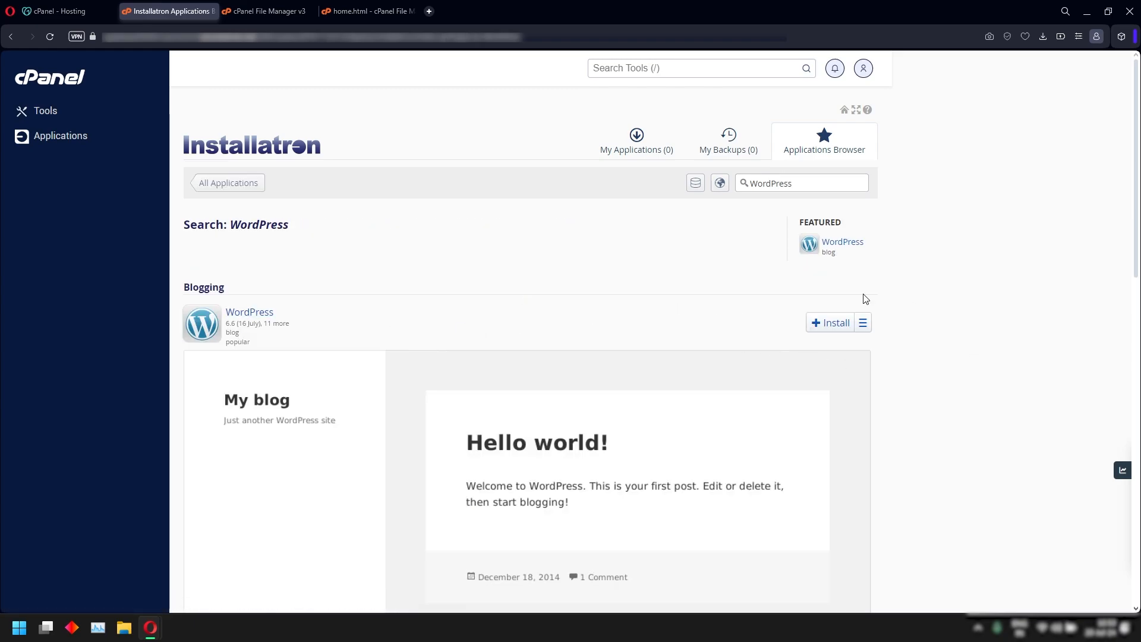
pyautogui.click(815, 328)
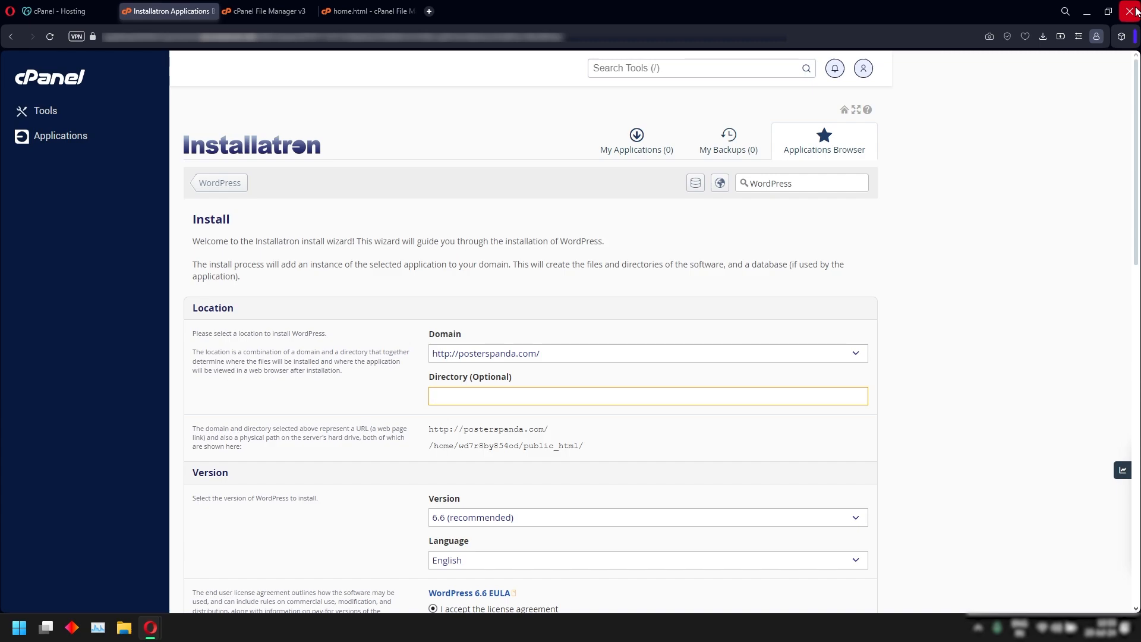
pyautogui.click(850, 357)
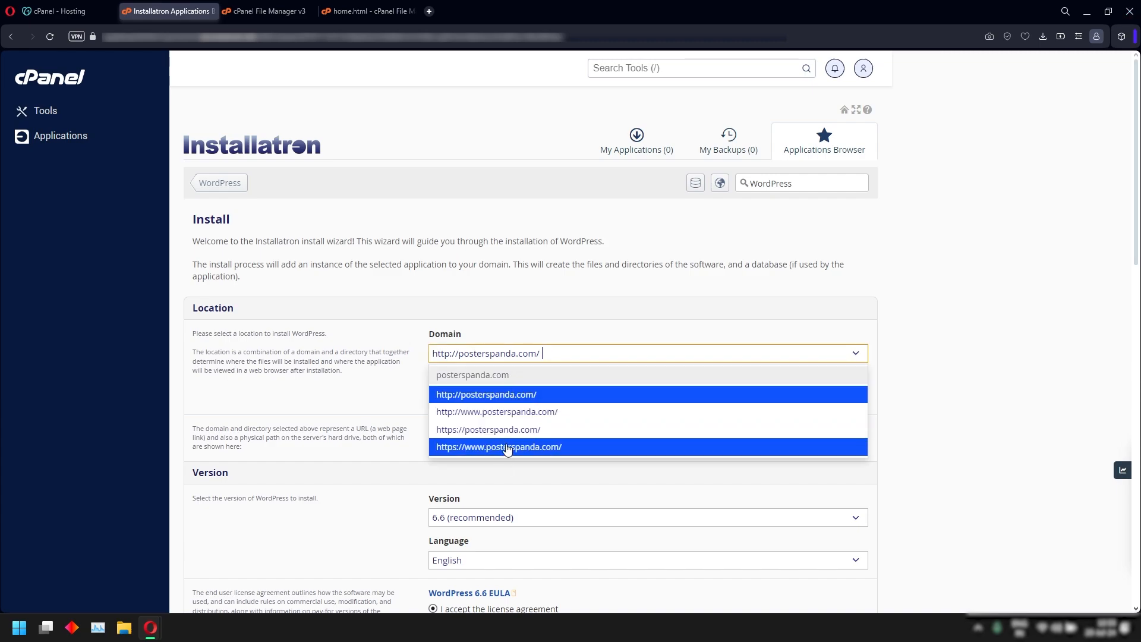
pyautogui.click(457, 366)
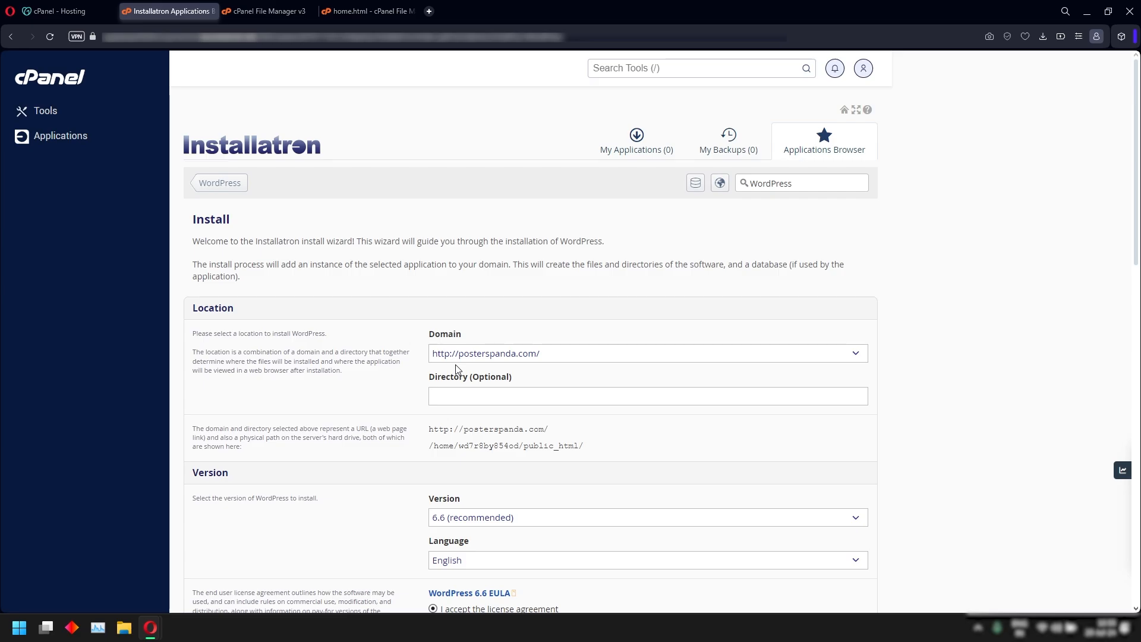
pyautogui.scroll(-4, 930, 281)
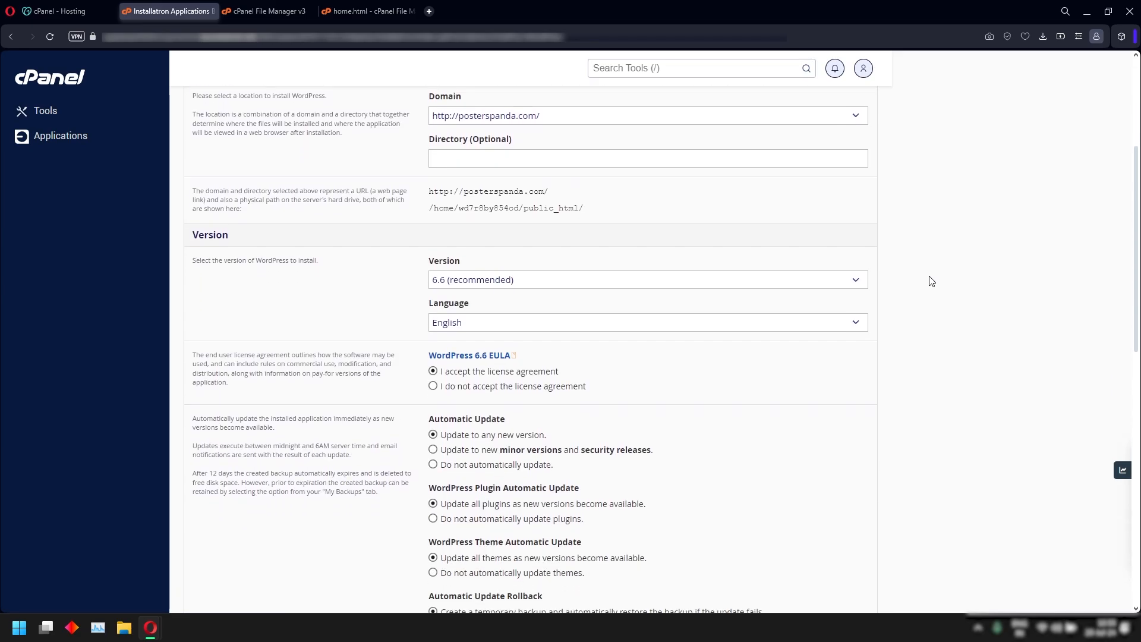
pyautogui.scroll(-3, 929, 280)
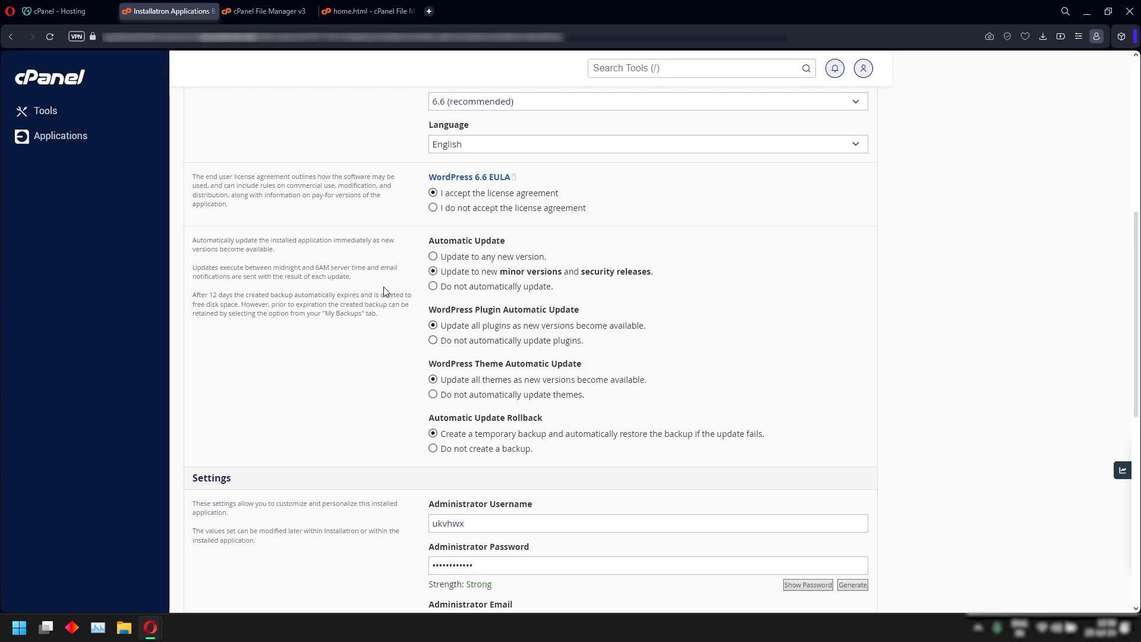
pyautogui.scroll(-1, 434, 284)
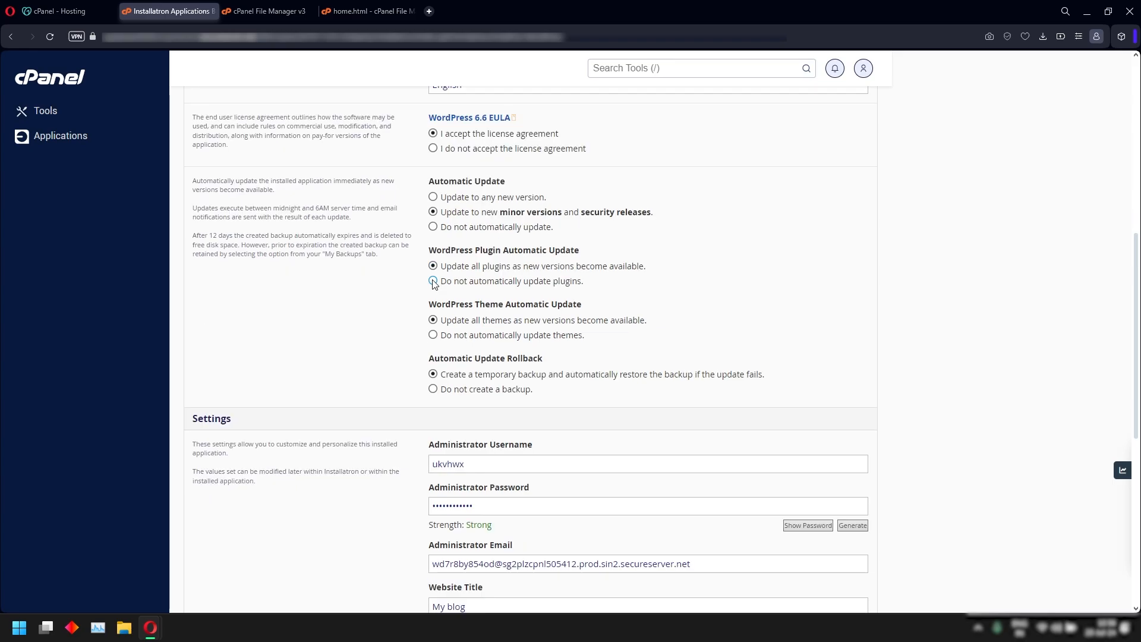
pyautogui.click(433, 281)
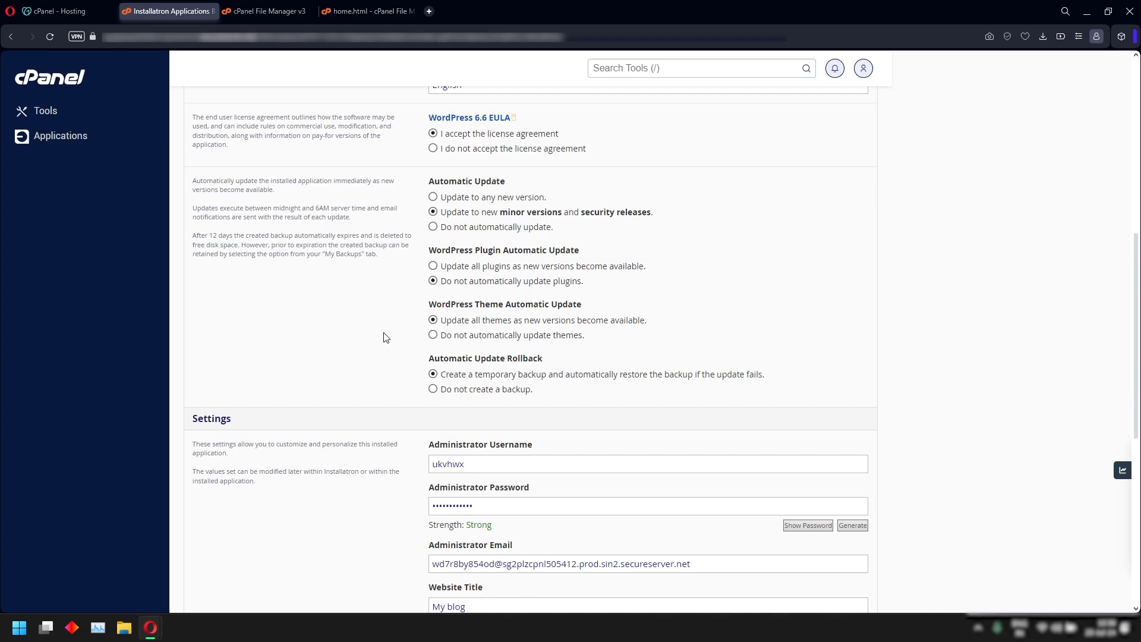
pyautogui.scroll(-1, 390, 324)
pyautogui.click(433, 277)
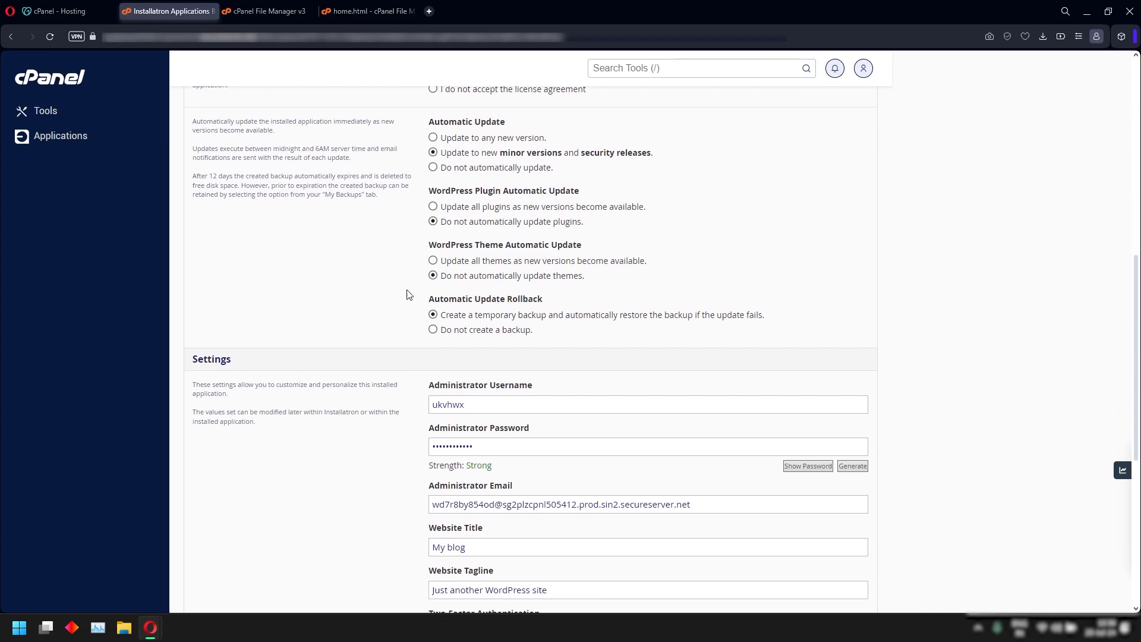
pyautogui.scroll(-1, 387, 319)
pyautogui.scroll(-3, 386, 320)
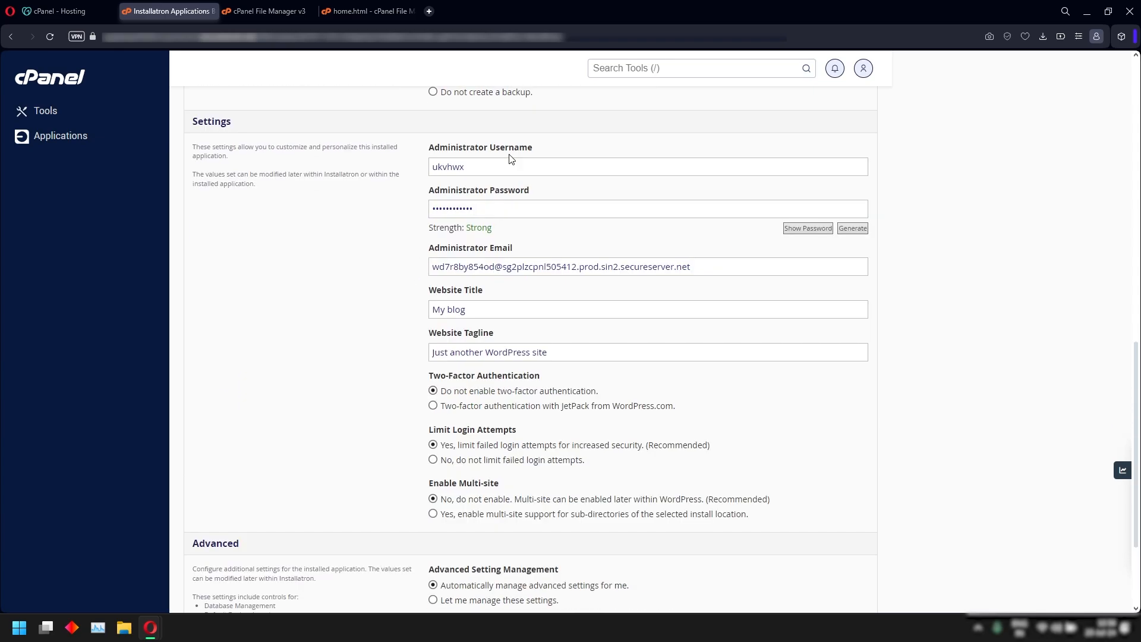
# Enter the new administrator username, password and e-mail address.
pyautogui.click(483, 171)
pyautogui.doubleClick(482, 171)
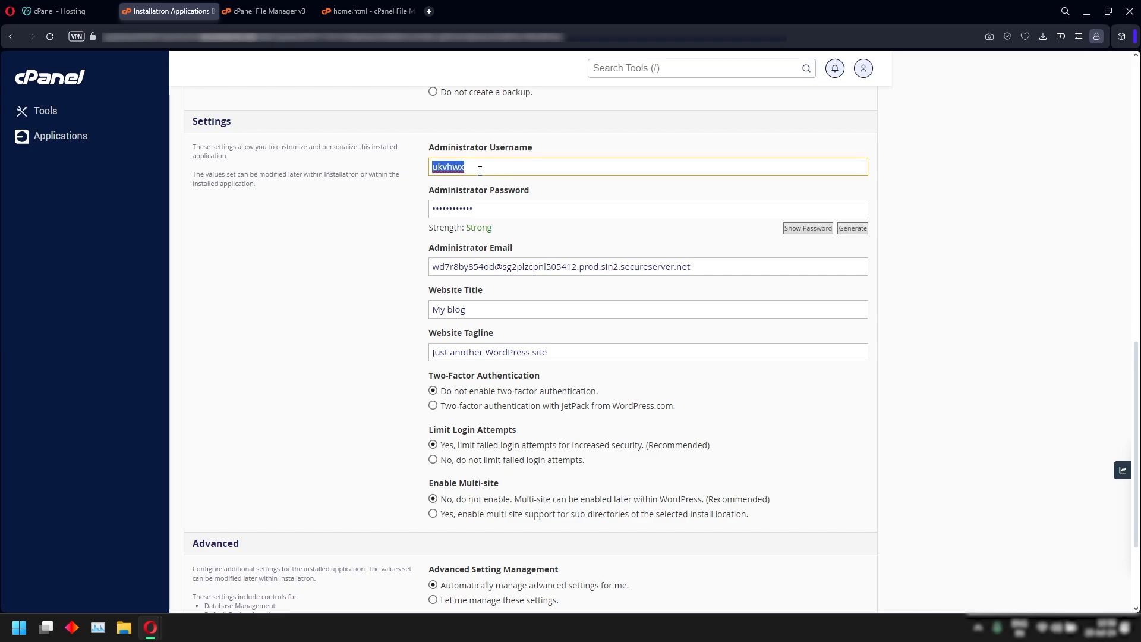
pyautogui.write('visualsbyvaru')
pyautogui.doubleClick(512, 214)
pyautogui.write('••••••••••')
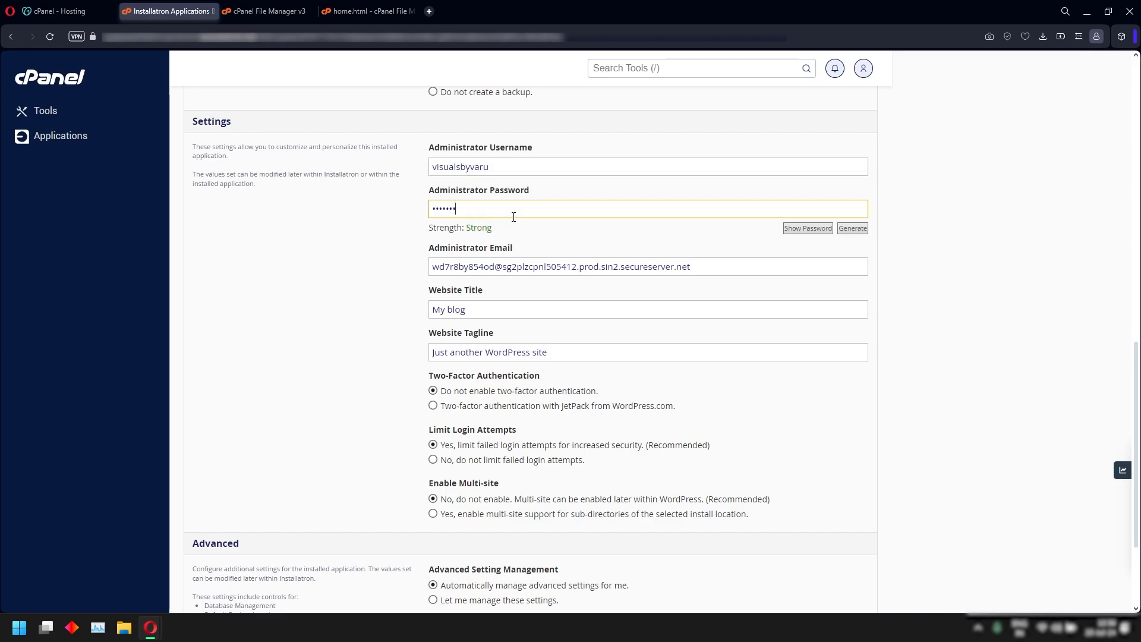
pyautogui.tripleClick(723, 265)
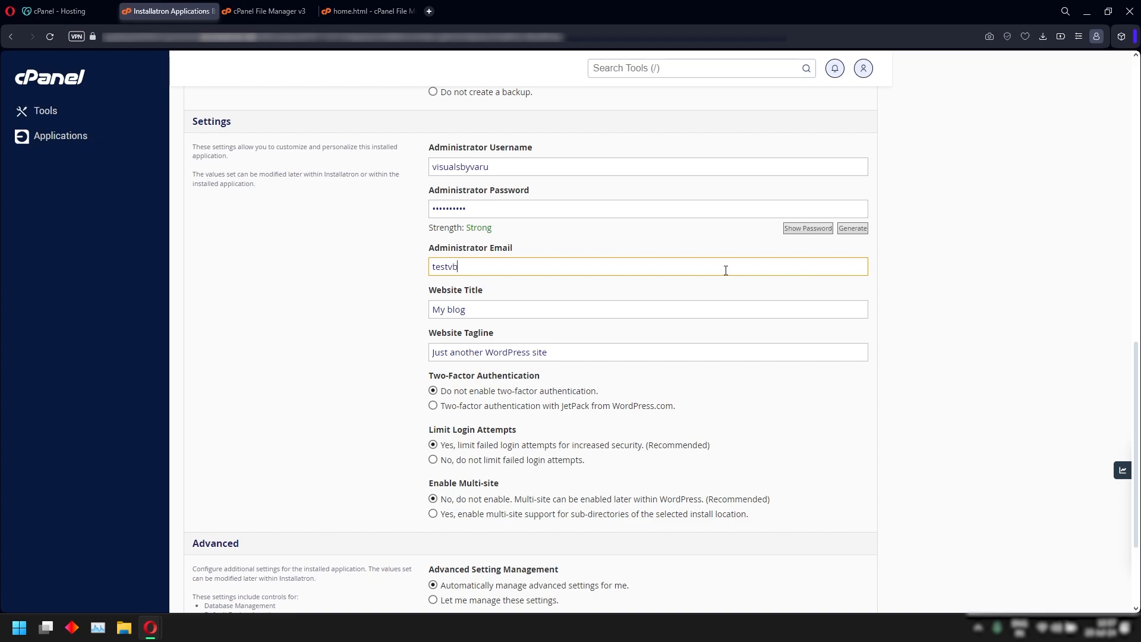
# Set the website title to 'Test Site' and clear the default tagline.
pyautogui.press('Tab')
pyautogui.write('Test5')
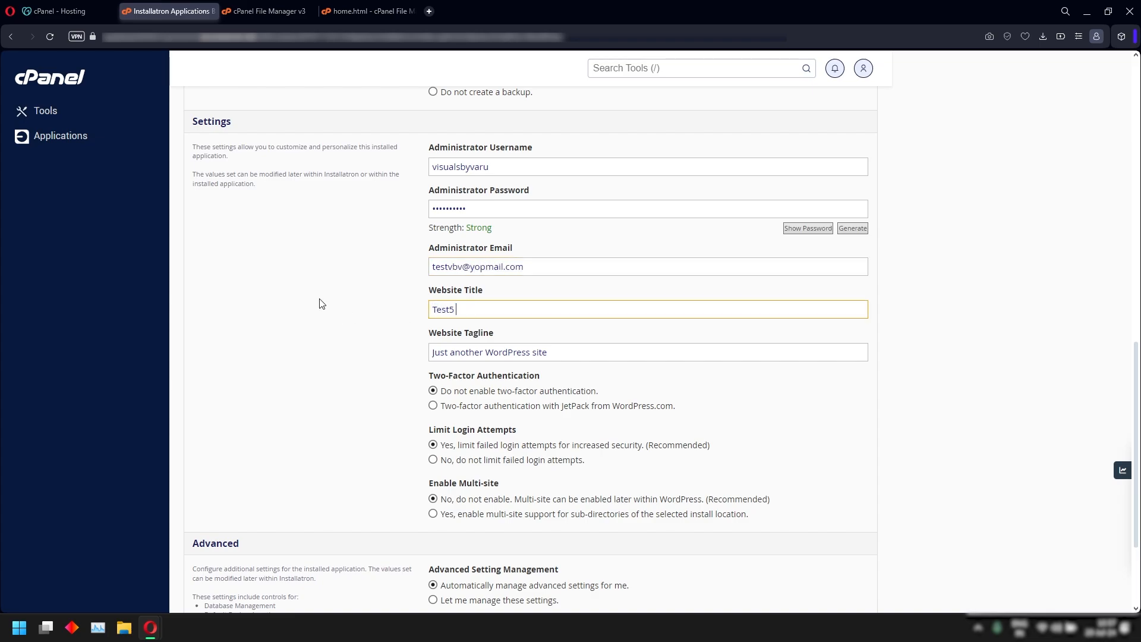
pyautogui.write('Site')
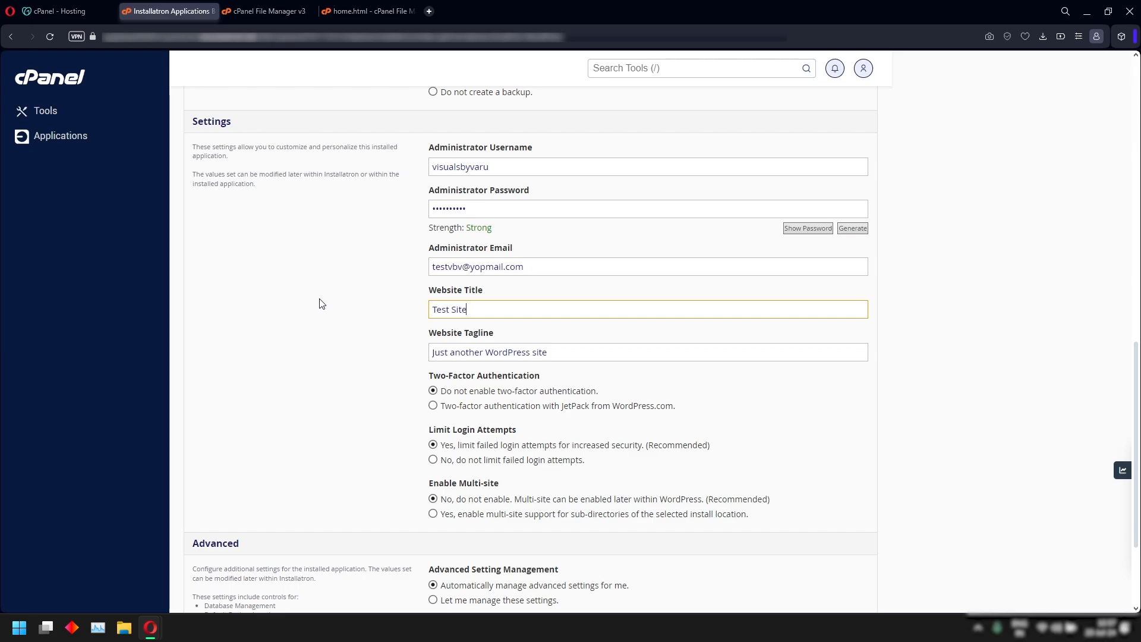
pyautogui.press('Tab')
pyautogui.press('BackSpace')
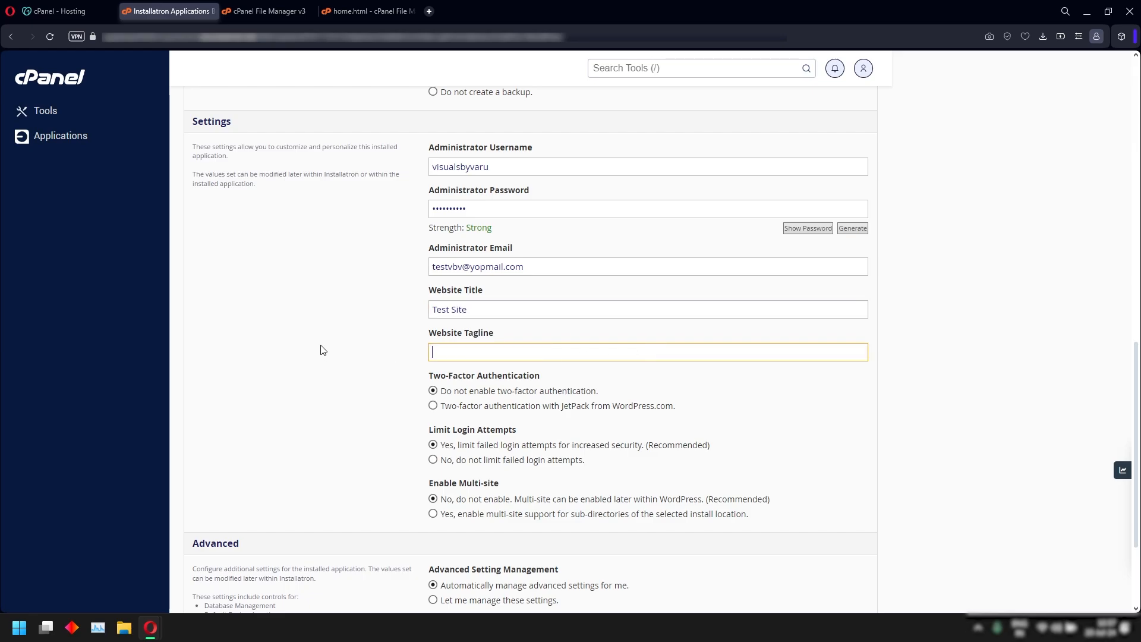
pyautogui.scroll(-2, 333, 363)
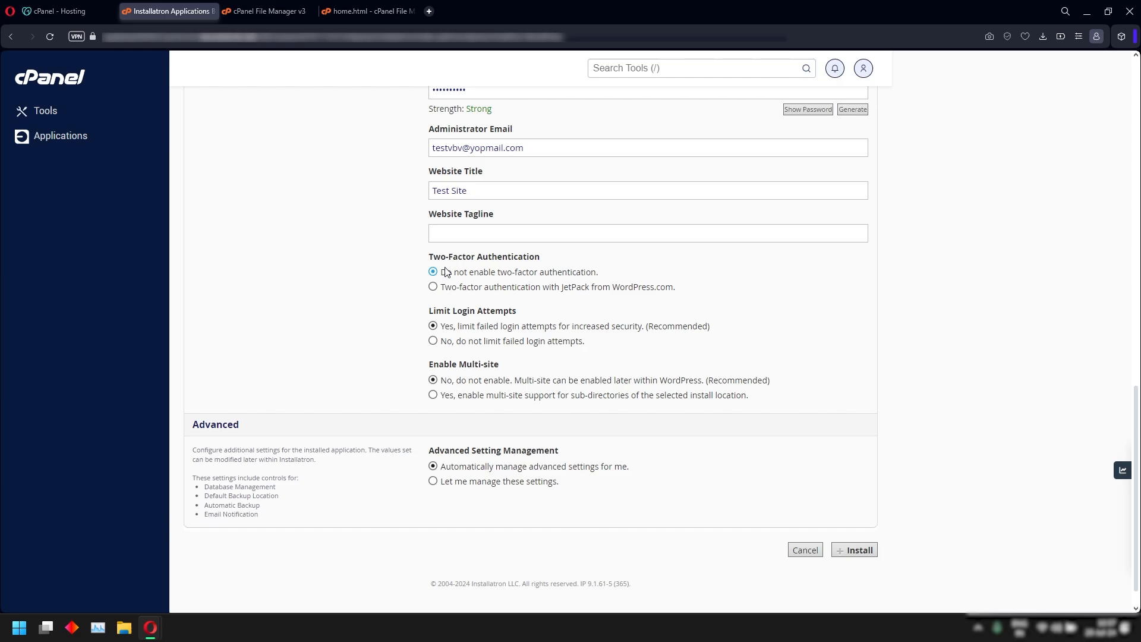
pyautogui.scroll(-1, 683, 385)
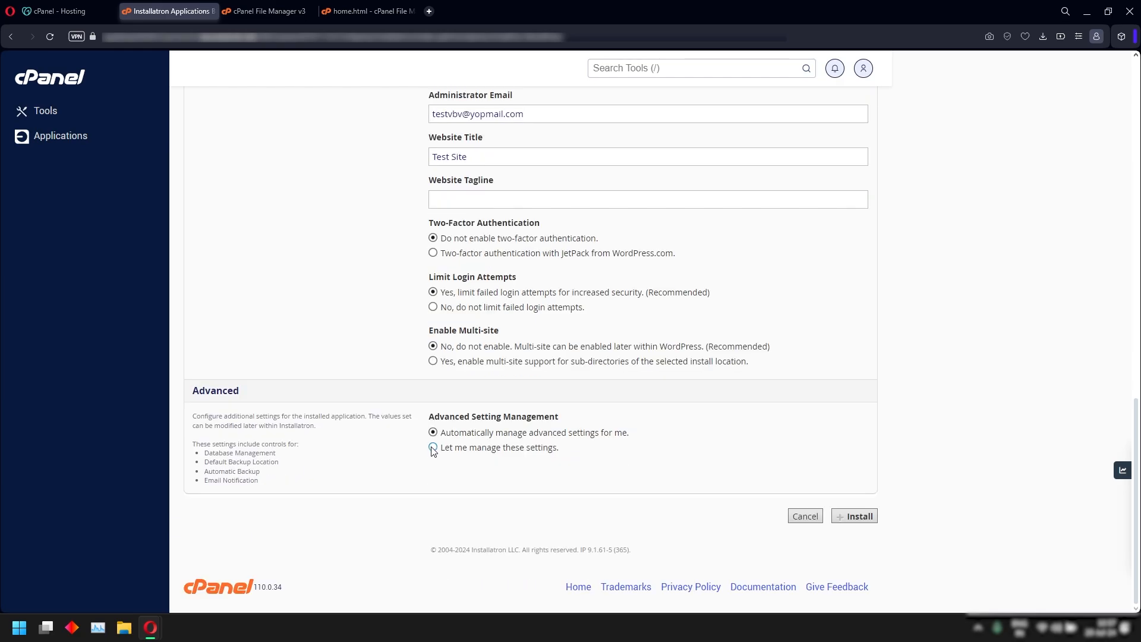
# Set advanced settings to manual, with 1 weekly + 1 monthly automatic backups kept on the web hosting account.
pyautogui.click(433, 448)
pyautogui.scroll(-4, 772, 438)
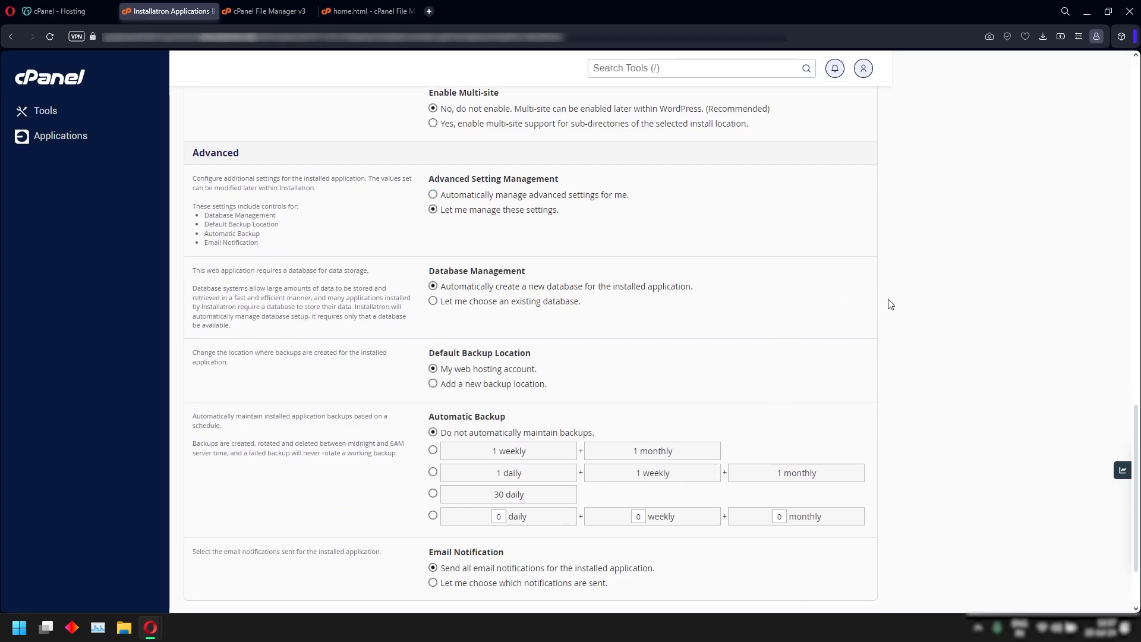
pyautogui.scroll(-1, 897, 321)
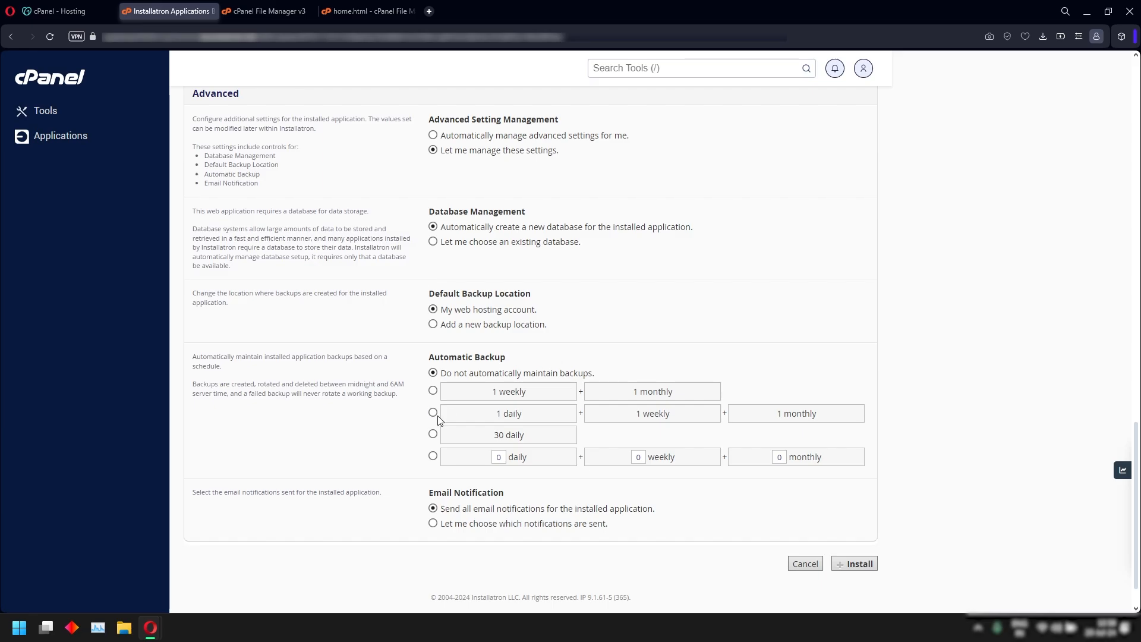
pyautogui.click(432, 392)
pyautogui.click(506, 325)
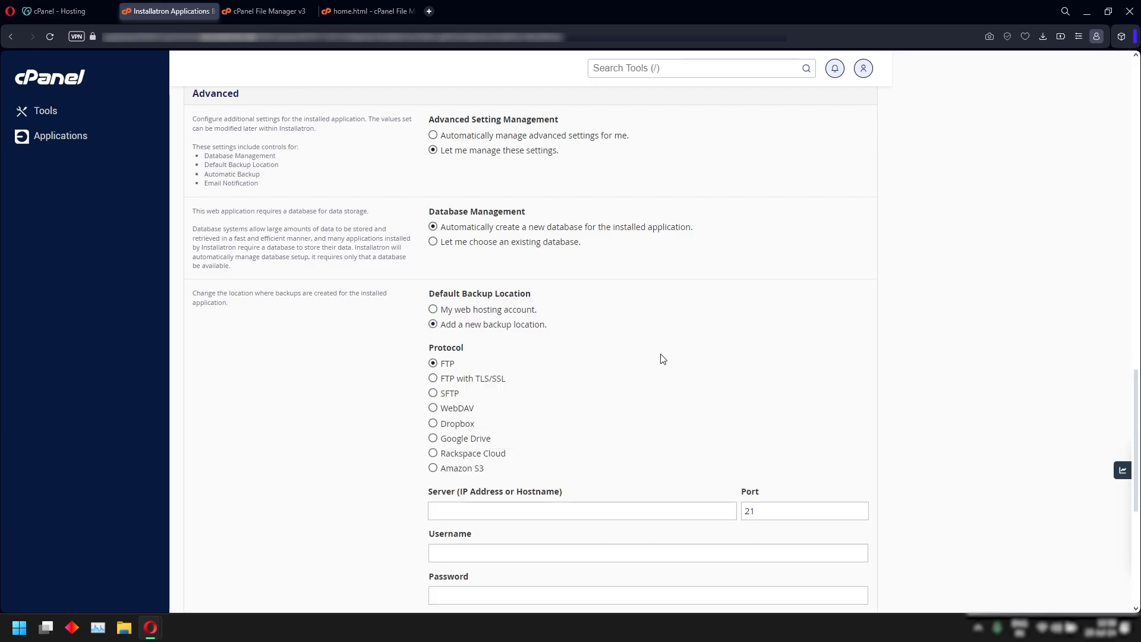
pyautogui.scroll(-1, 619, 410)
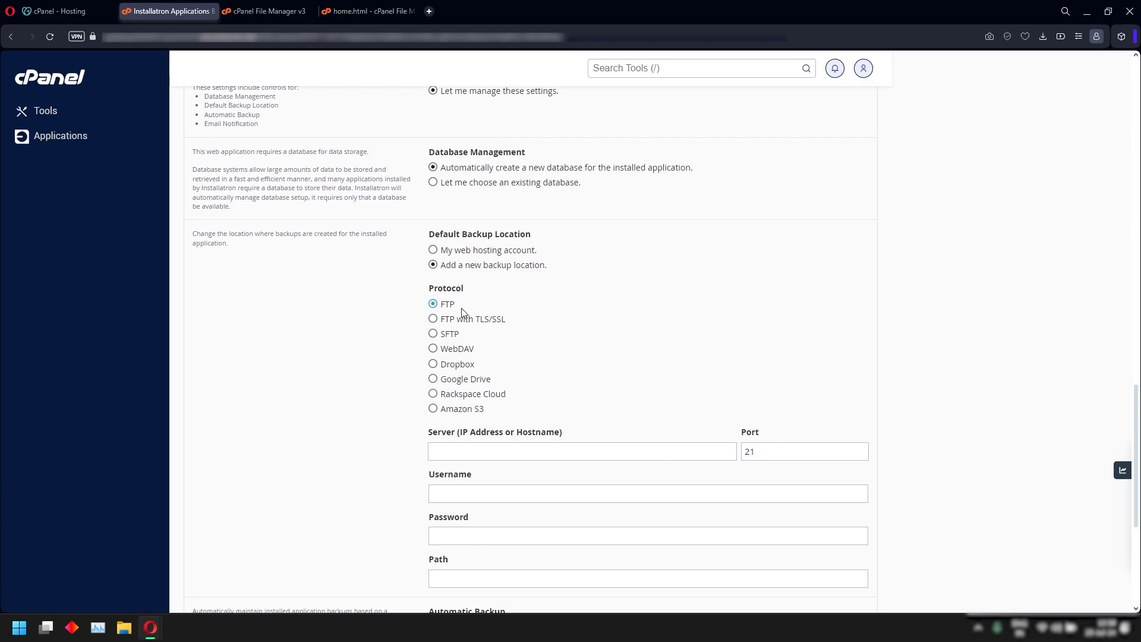
pyautogui.click(433, 250)
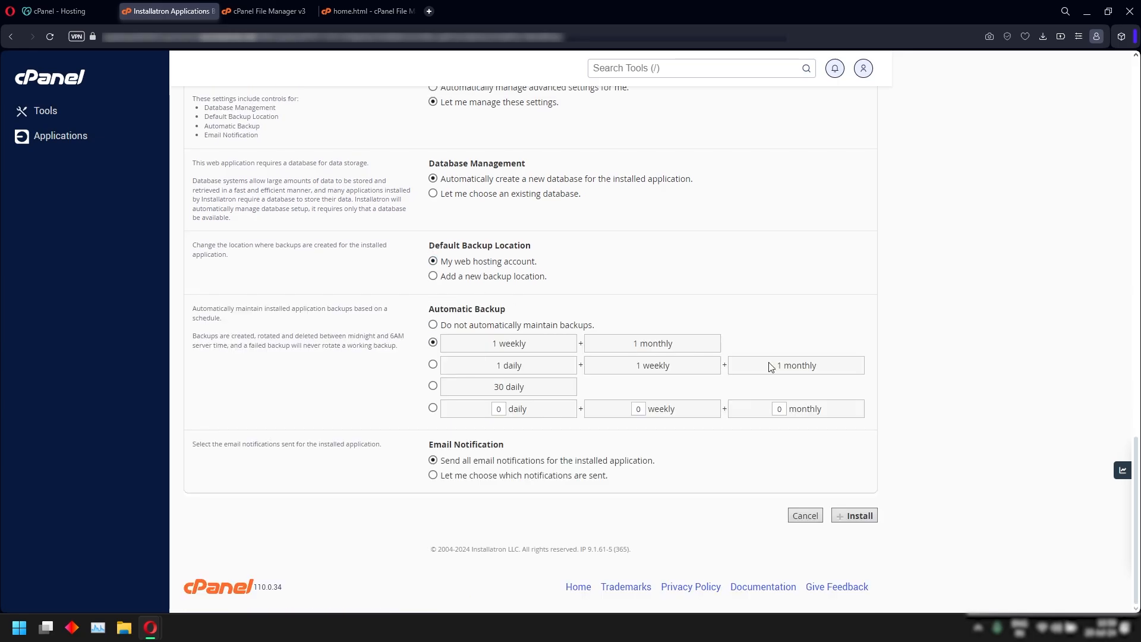
# Run the WordPress 6.6 installation for Test Site, then return to the private Opera window.
pyautogui.click(859, 516)
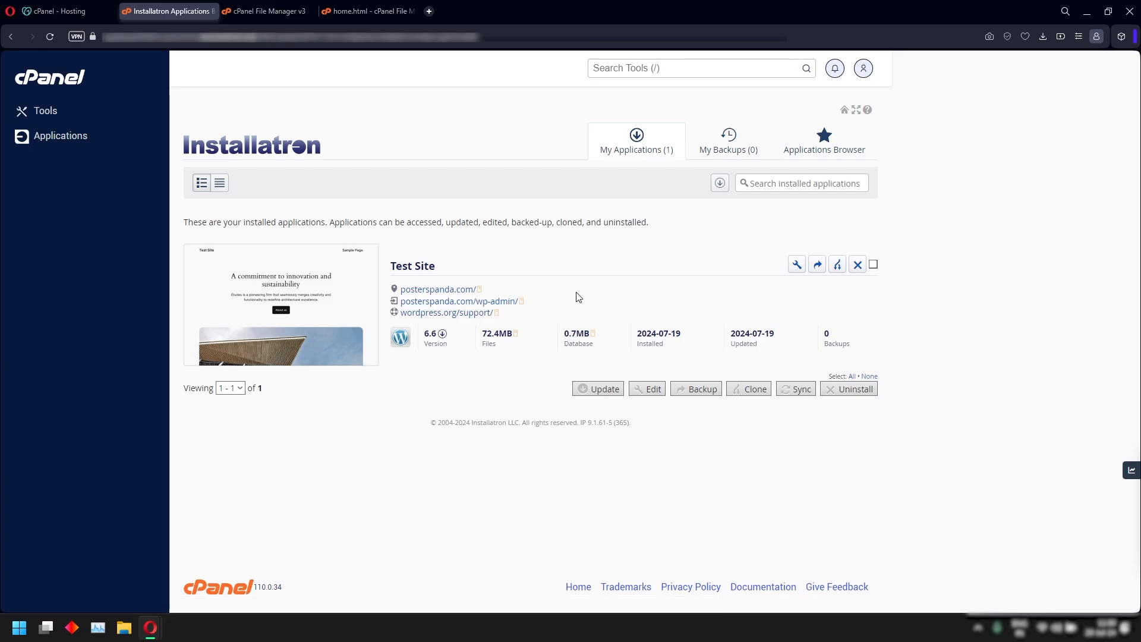
pyautogui.hotkey('alt', 'Tab')
# Reload posterspanda.com in Opera and scroll through the new Test Site homepage.
pyautogui.rightClick(207, 170)
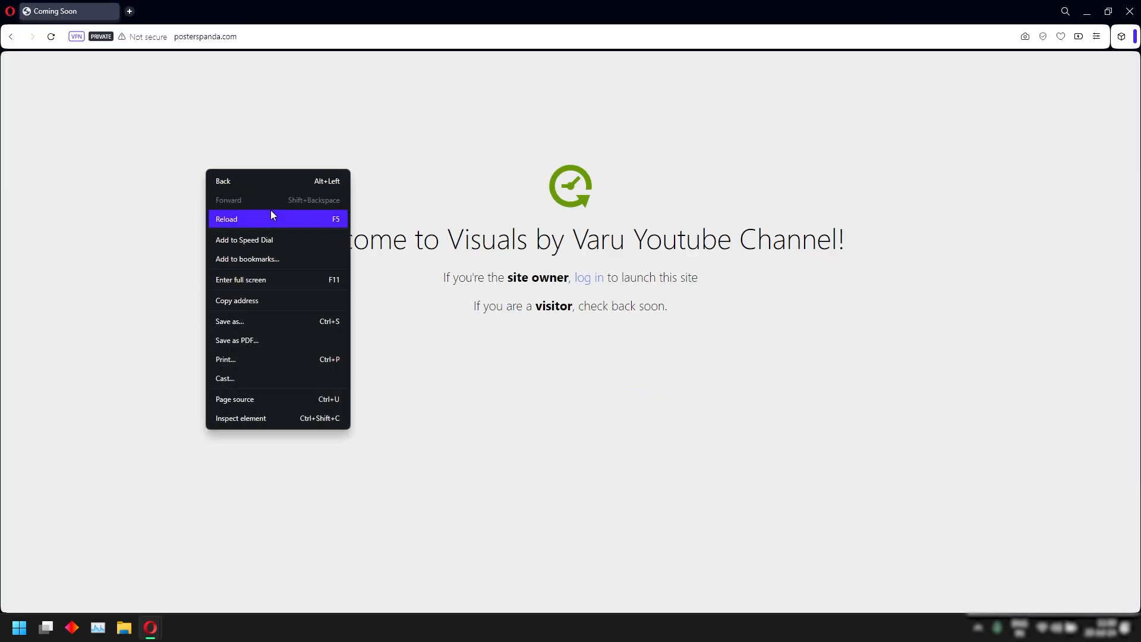
pyautogui.click(268, 212)
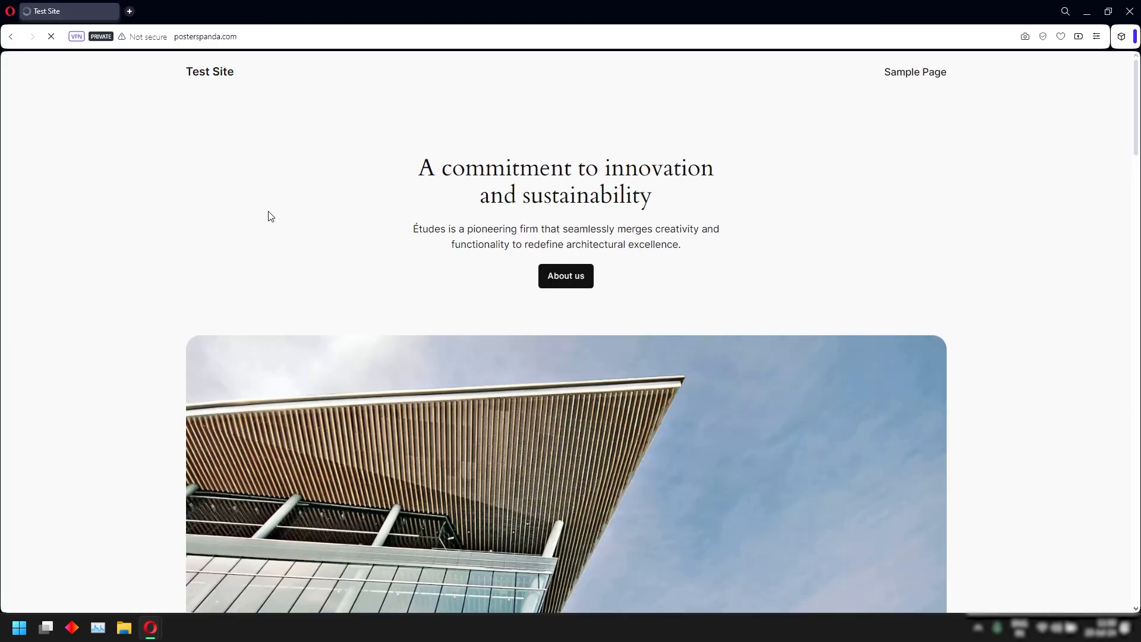
pyautogui.scroll(-3, 194, 216)
pyautogui.scroll(-20, 191, 220)
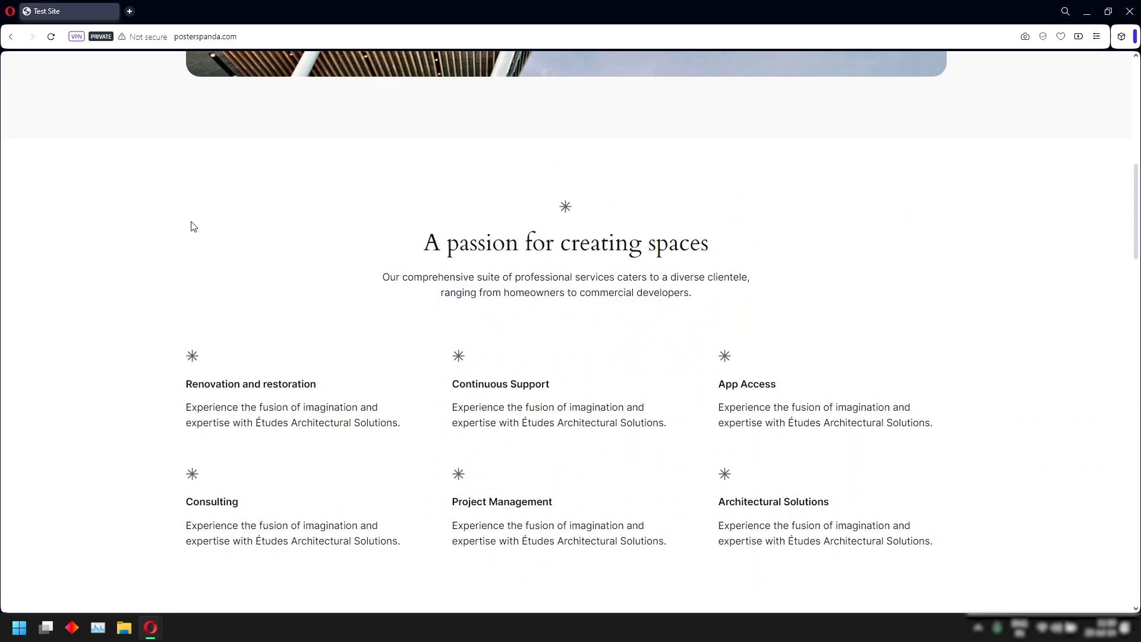
pyautogui.scroll(8, 189, 223)
pyautogui.scroll(15, 188, 220)
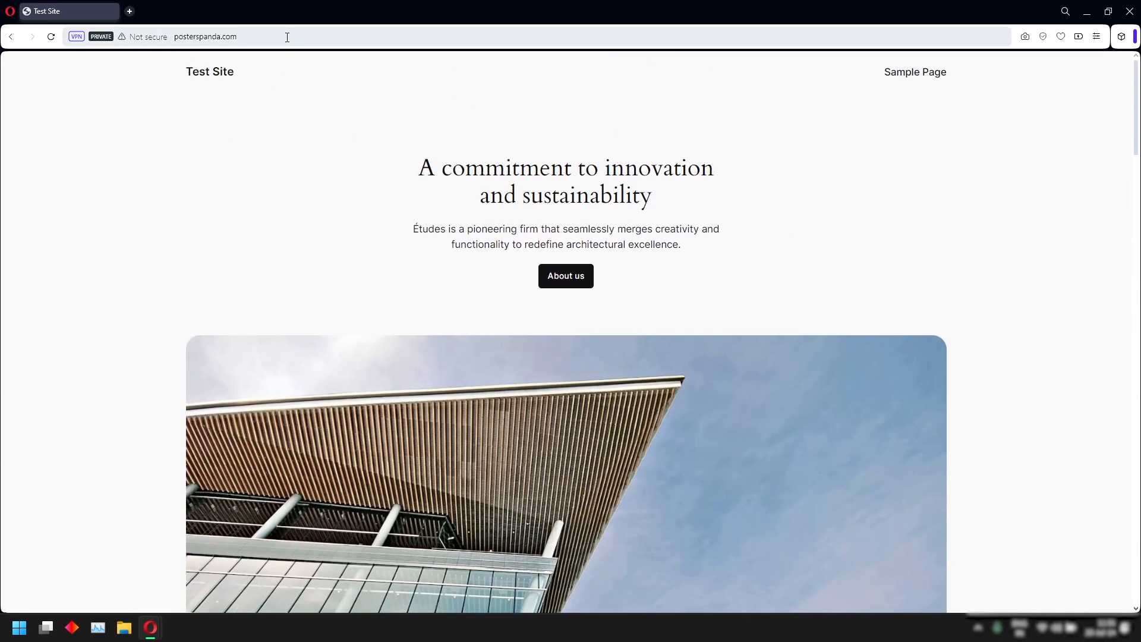
pyautogui.click(289, 35)
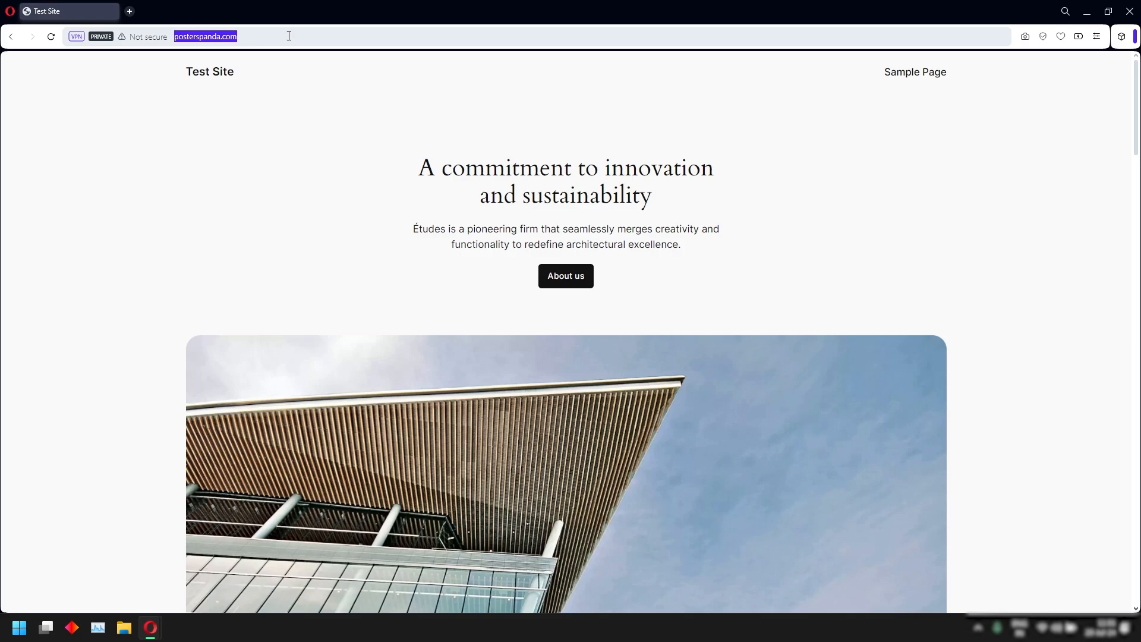
# Go to posterspanda.com/wp-admin/ to reach the WordPress login page.
pyautogui.click(289, 36)
pyautogui.write('wp')
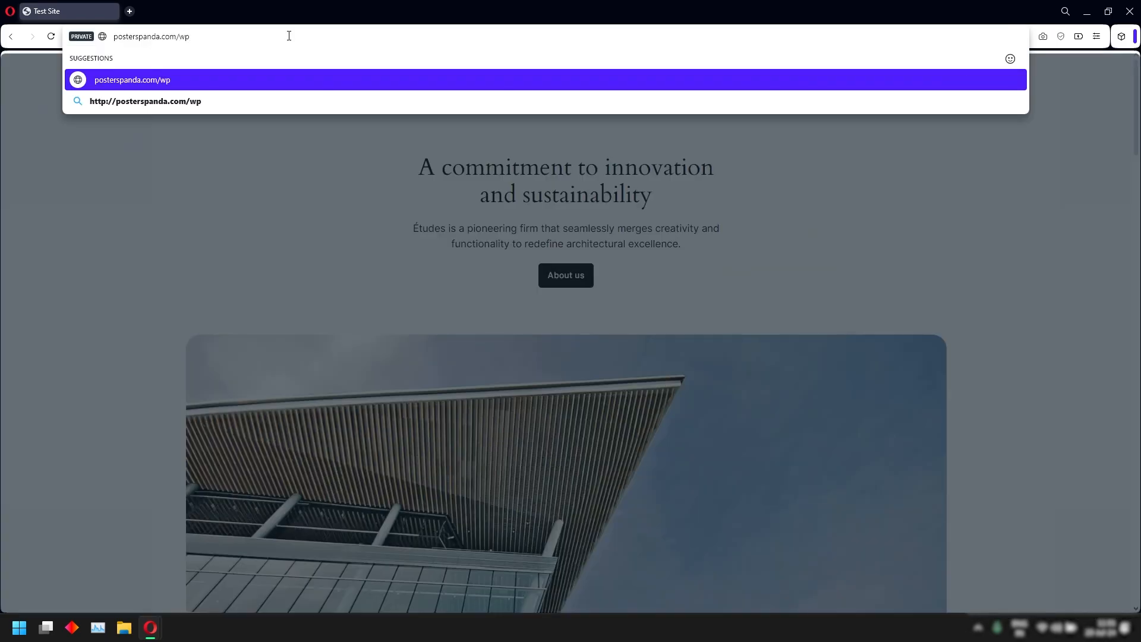
pyautogui.write('-admin/')
pyautogui.press('Return')
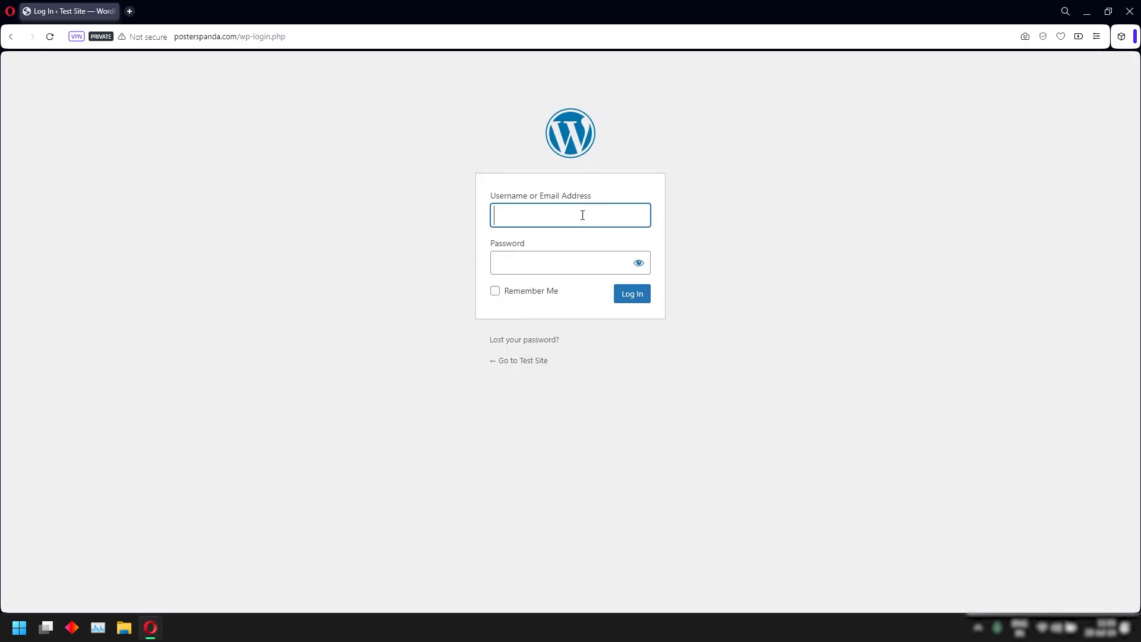
# Log in with the administrator username and password to open the Test Site Dashboard.
pyautogui.write('visualsbyvaru')
pyautogui.press('Tab')
pyautogui.write('**************')
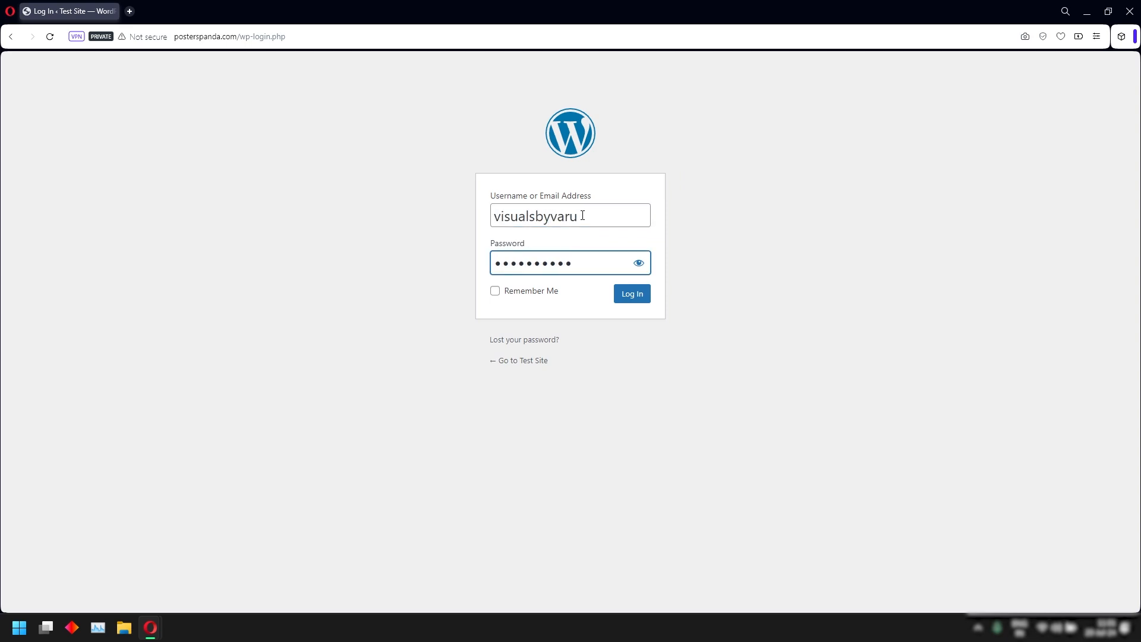
pyautogui.press('Return')
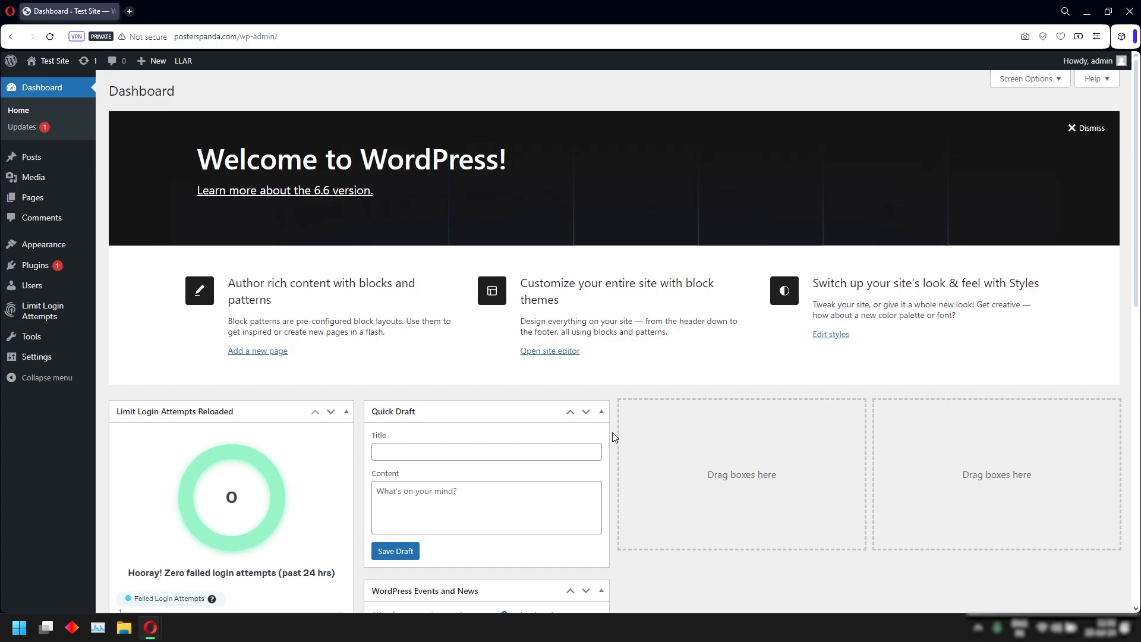
pyautogui.scroll(-13, 612, 433)
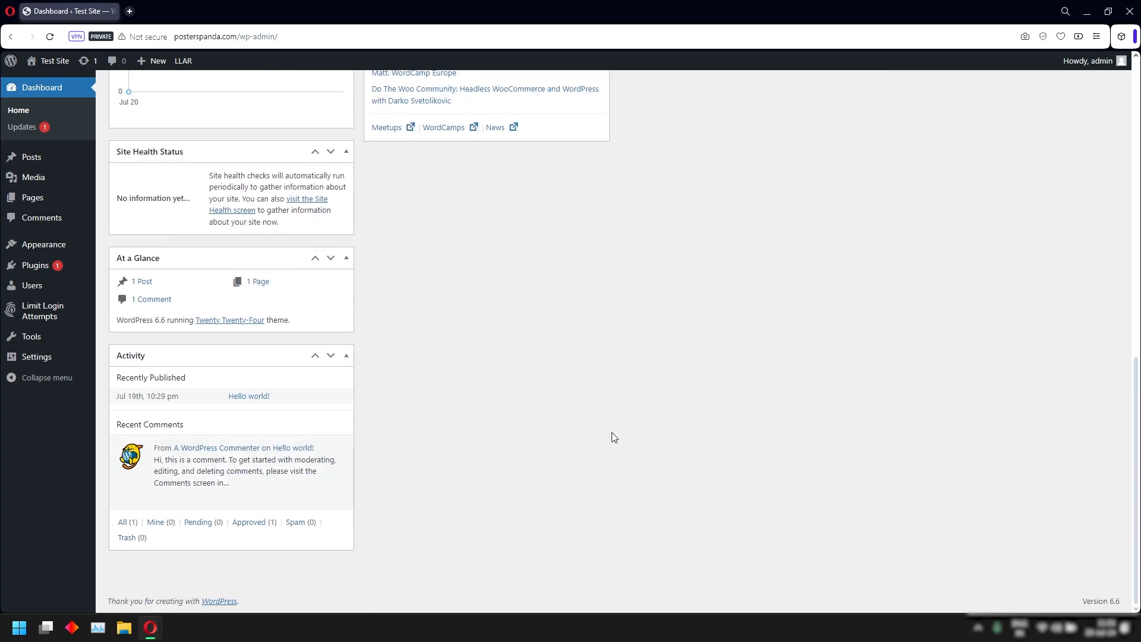
pyautogui.scroll(12, 614, 438)
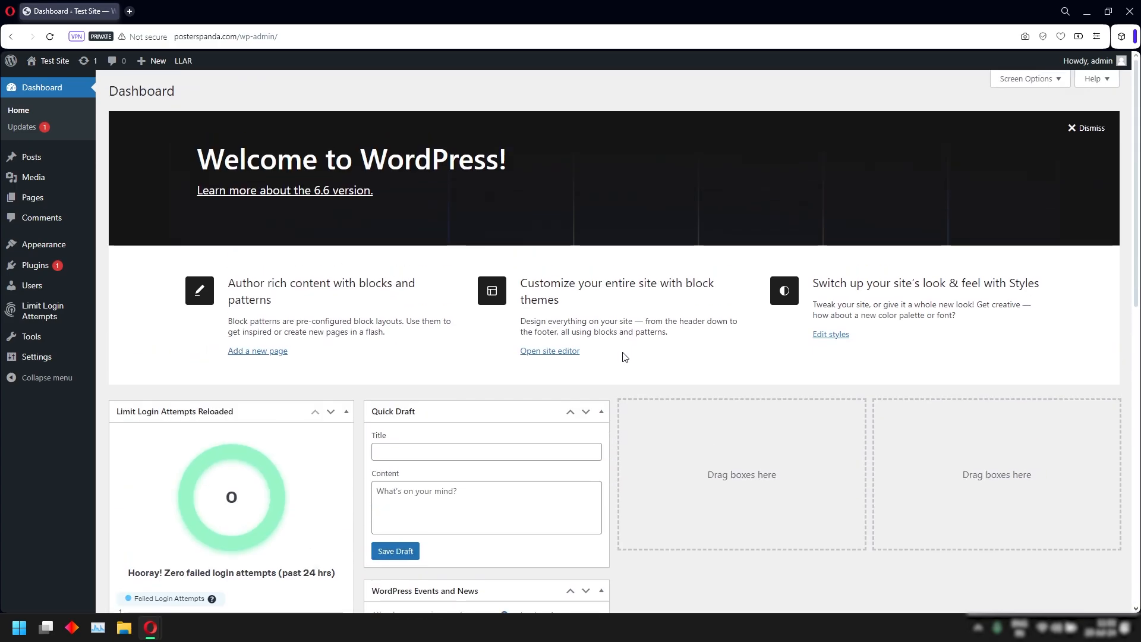